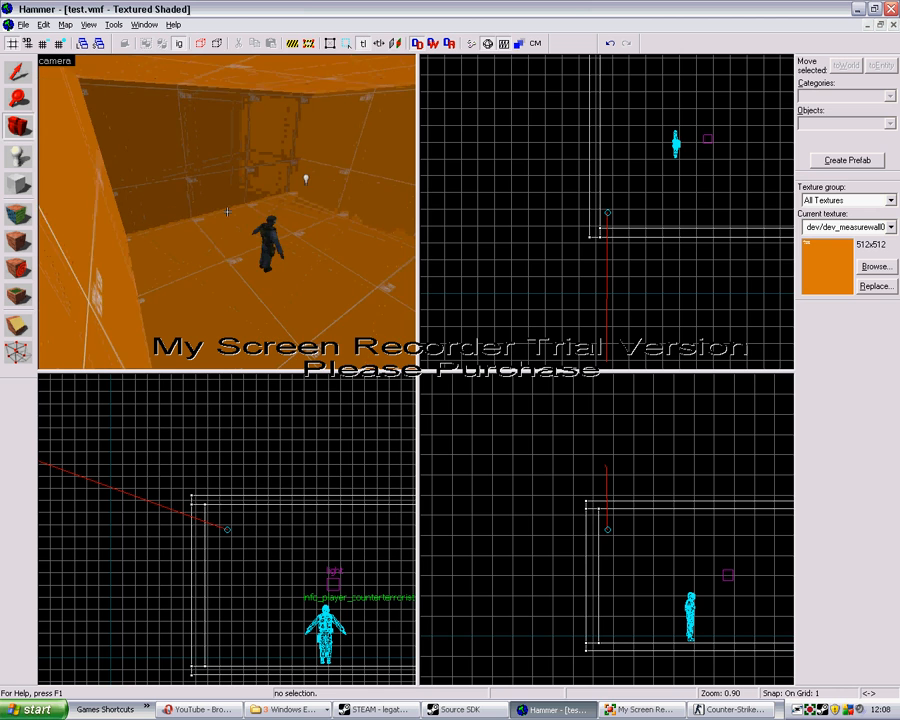
Step: Look around the inside of the orange test room and the player model in the 3D camera view
key("w")
key("a")
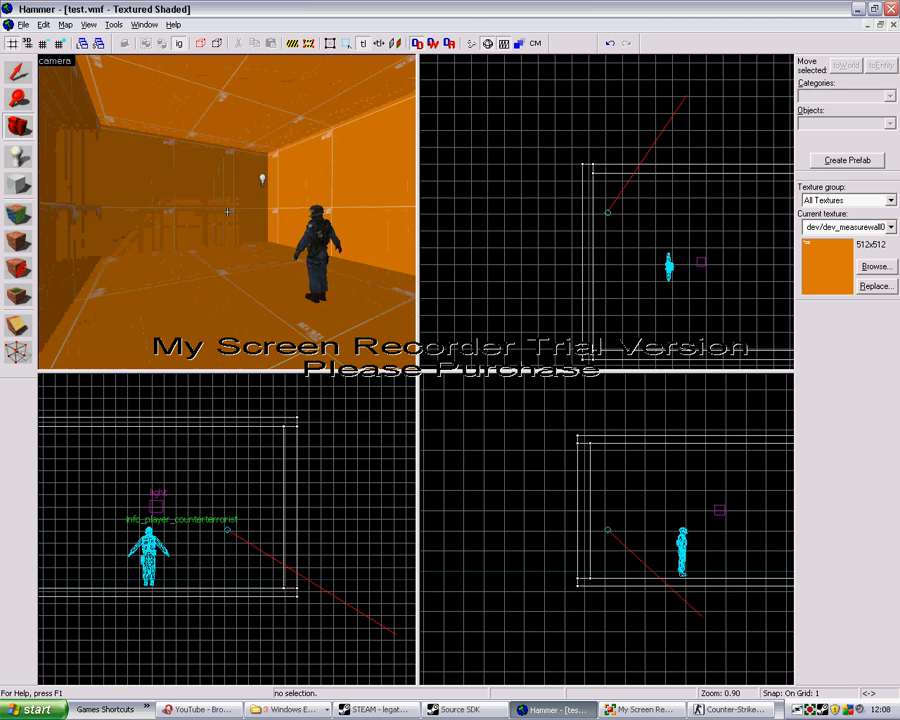
key("w")
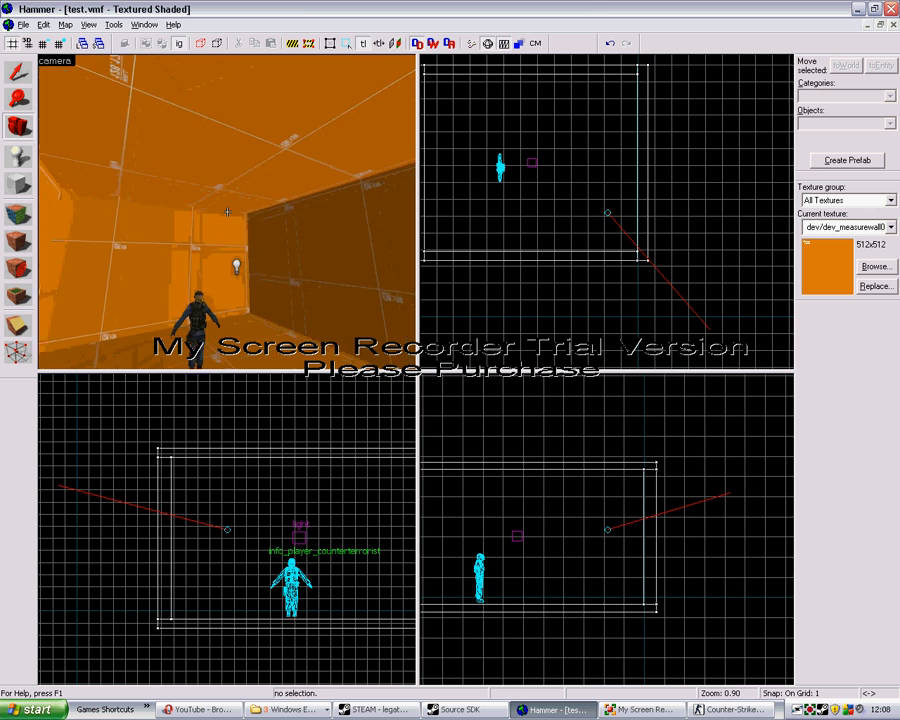
key("w")
key("w")
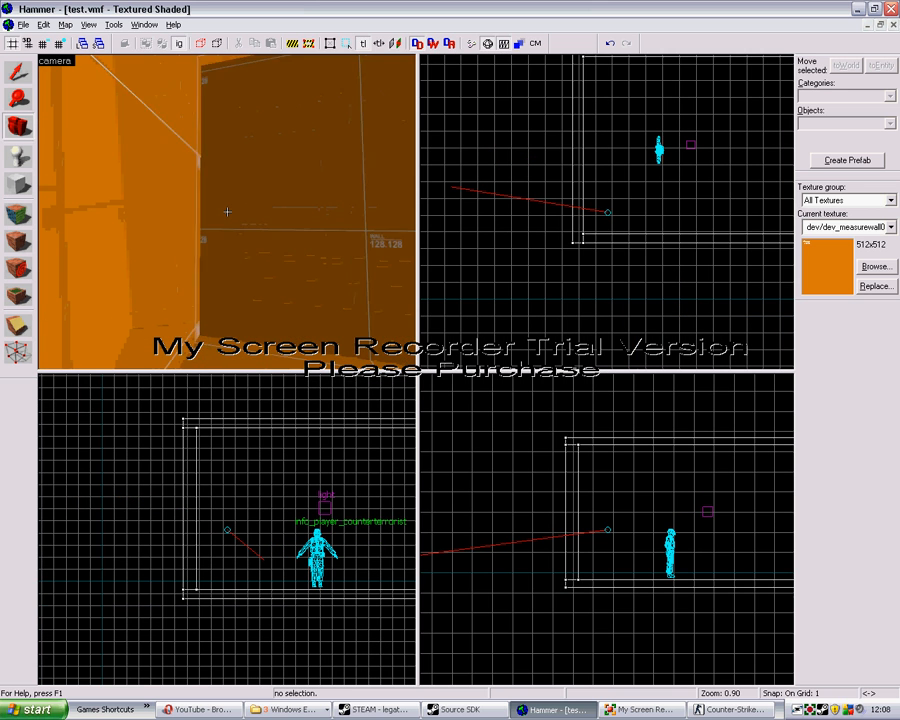
key("w")
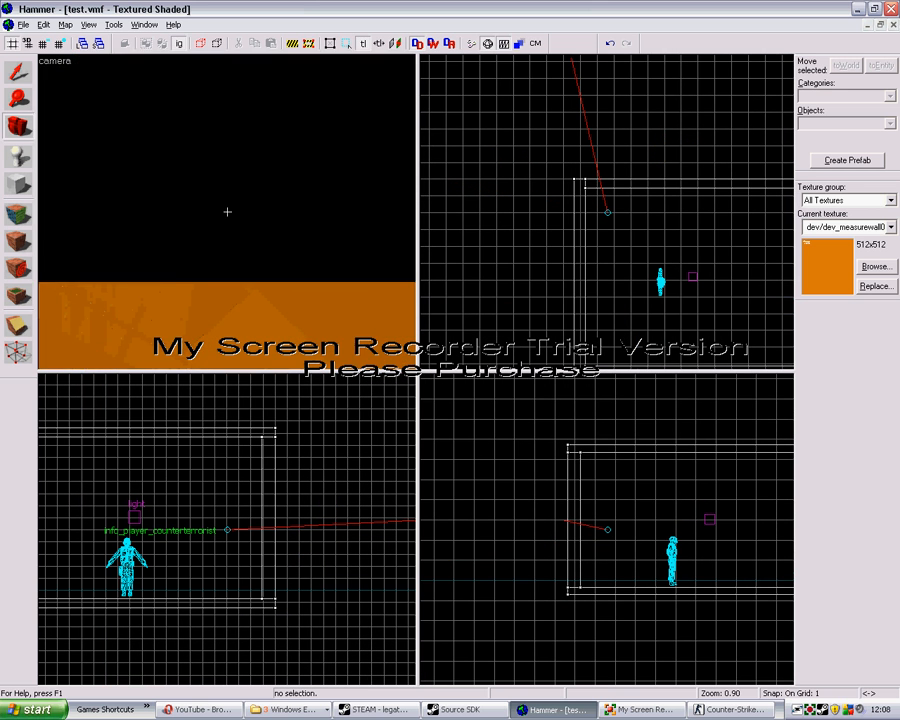
key("s")
key("w")
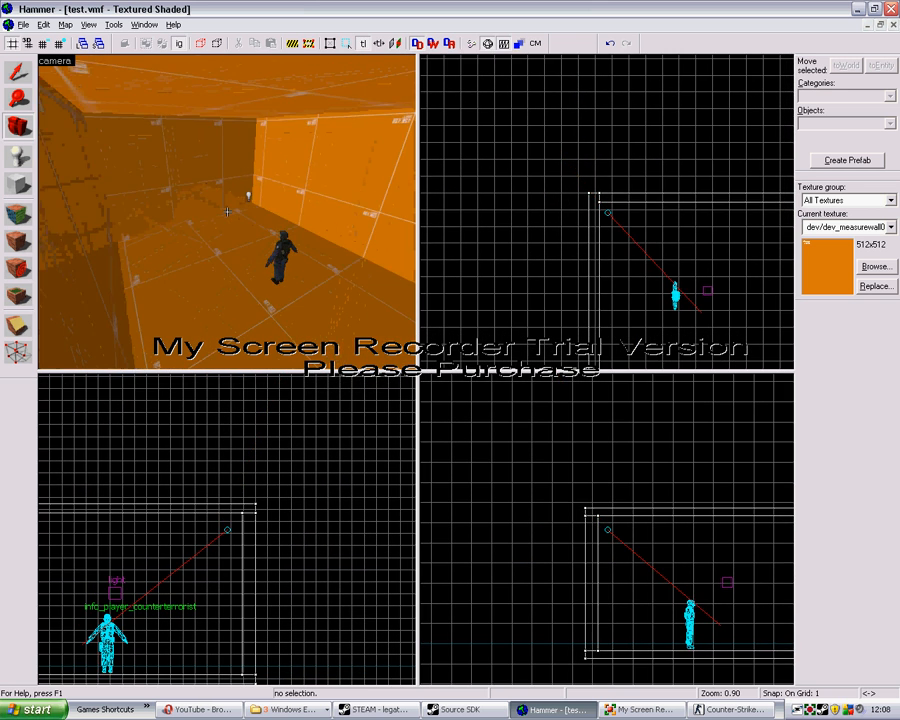
key("z")
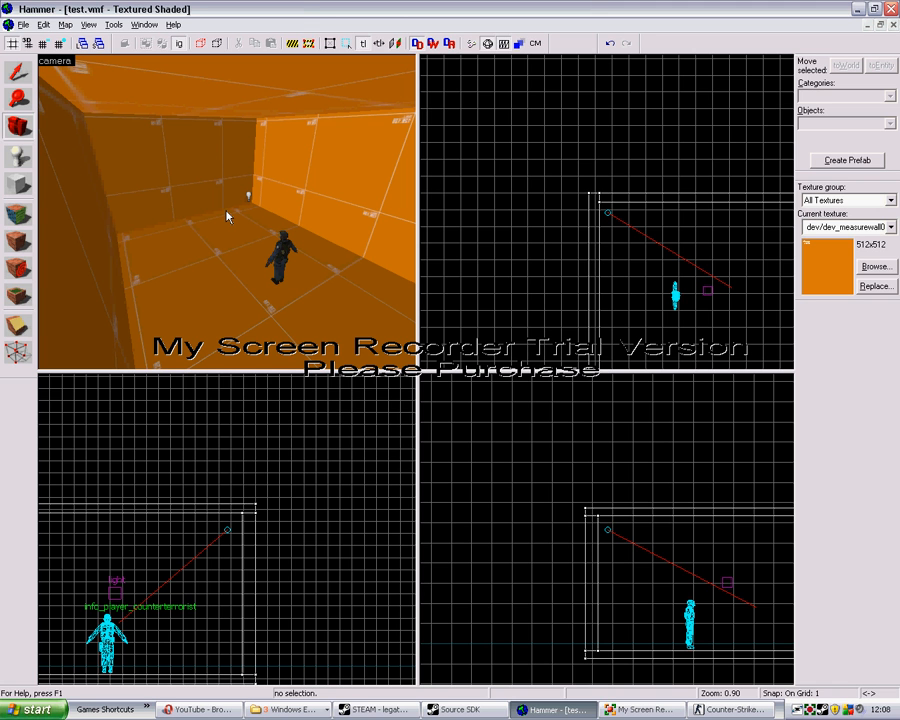
Step: Open the face editing tool, filter the textures by "brick" and choose brick/brickwall003a as the current texture
left_click(20, 213)
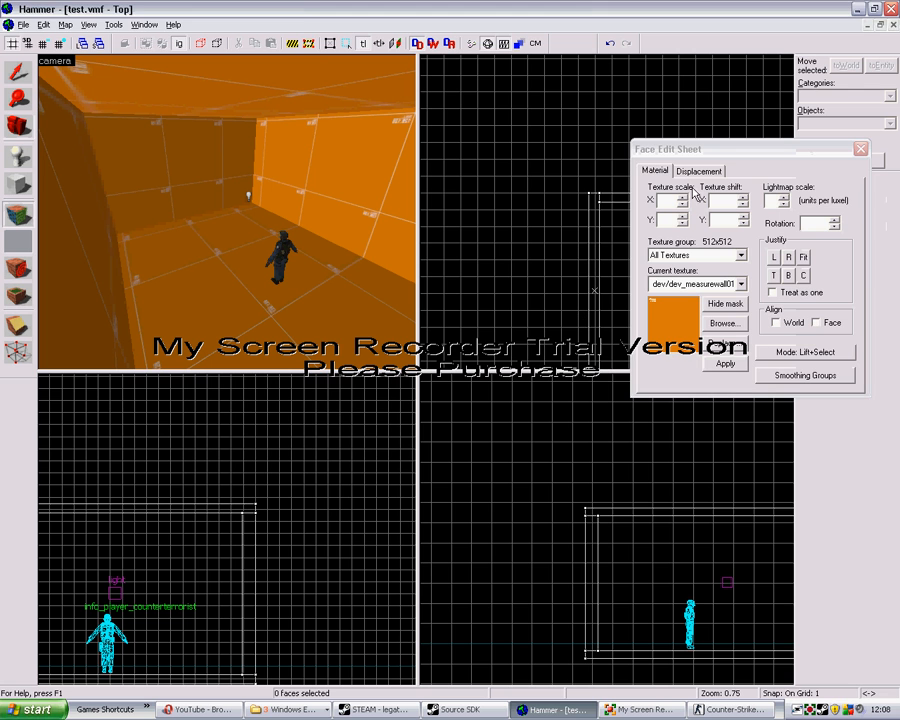
left_click_drag(712, 157, 710, 174)
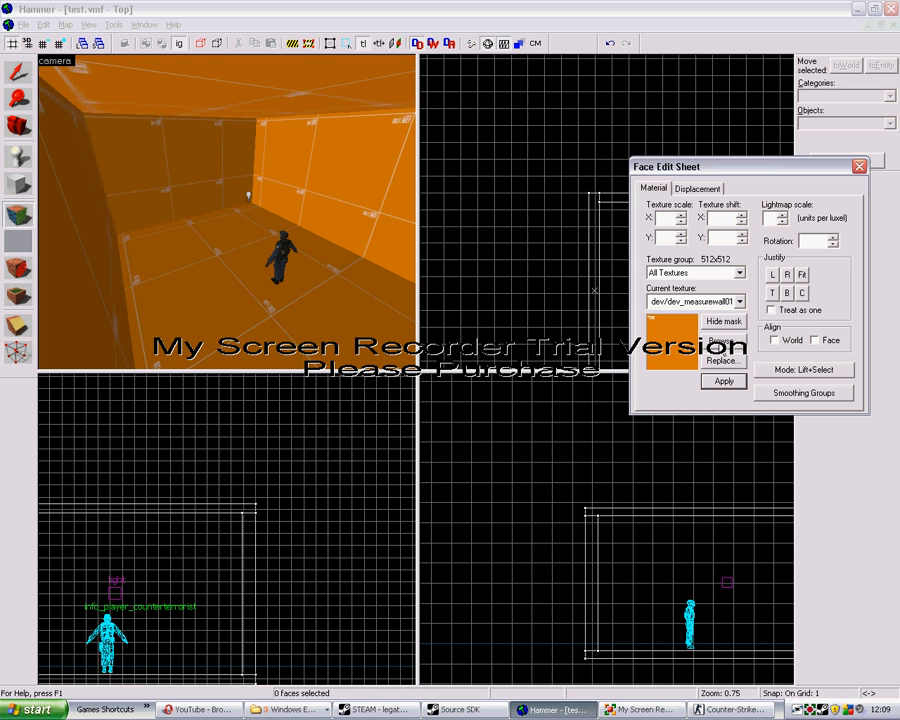
left_click(710, 339)
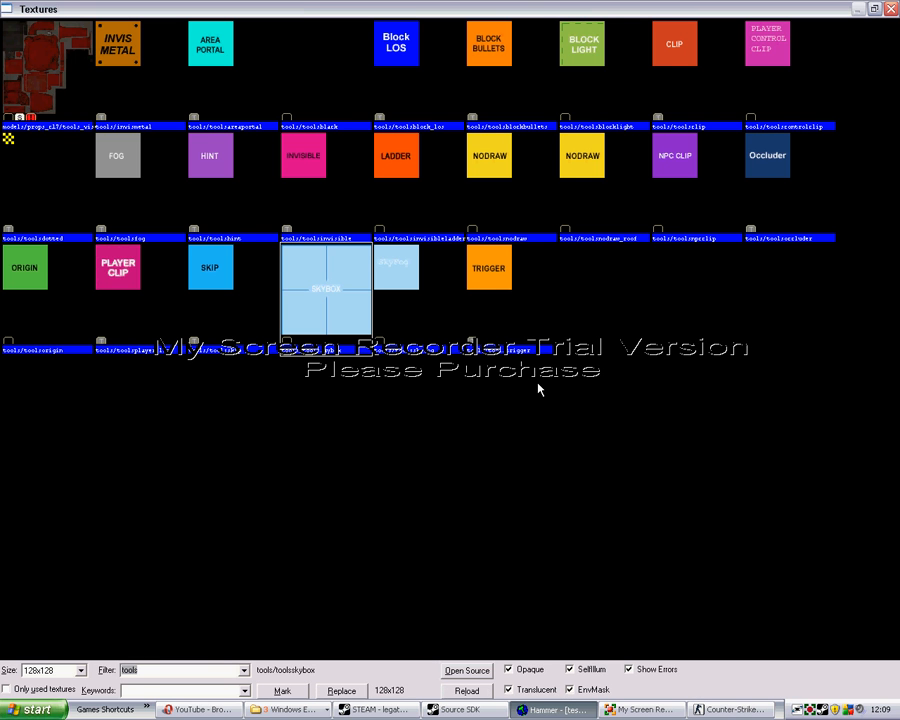
type("brick")
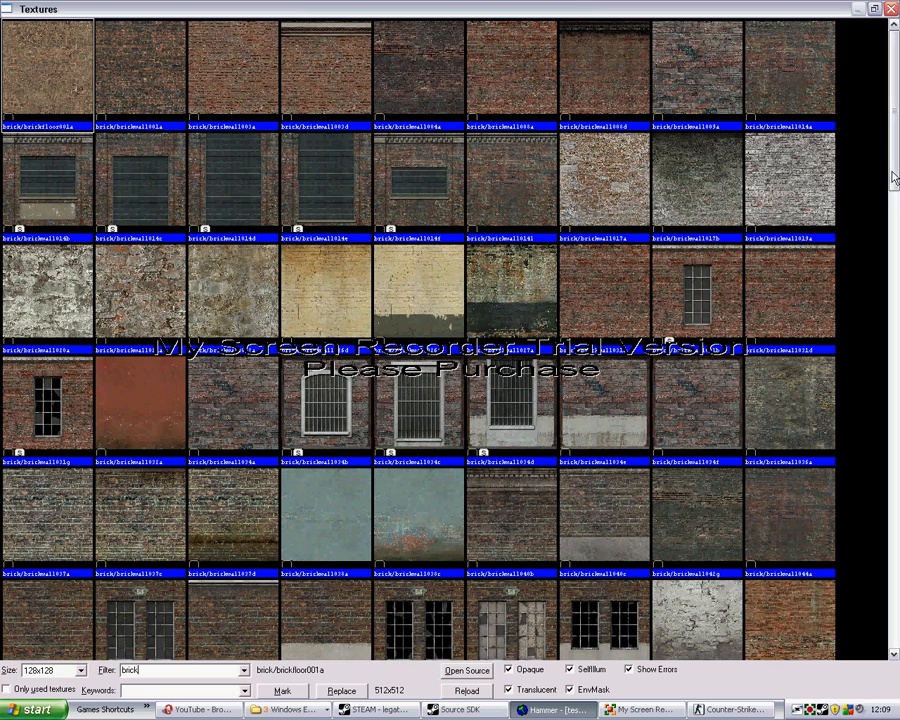
left_click_drag(893, 178, 893, 517)
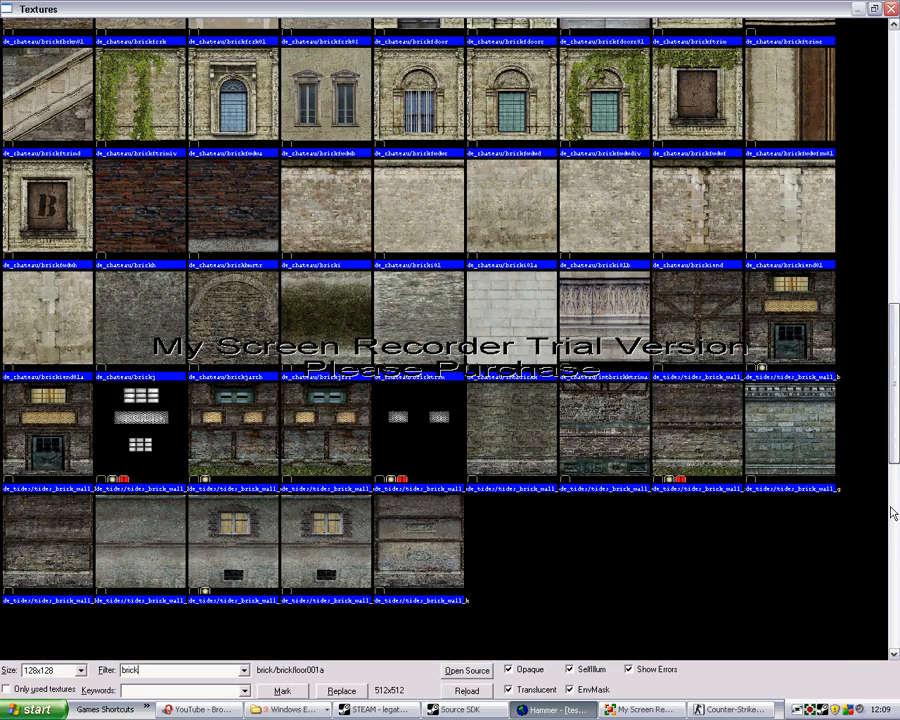
left_click_drag(893, 458, 886, 158)
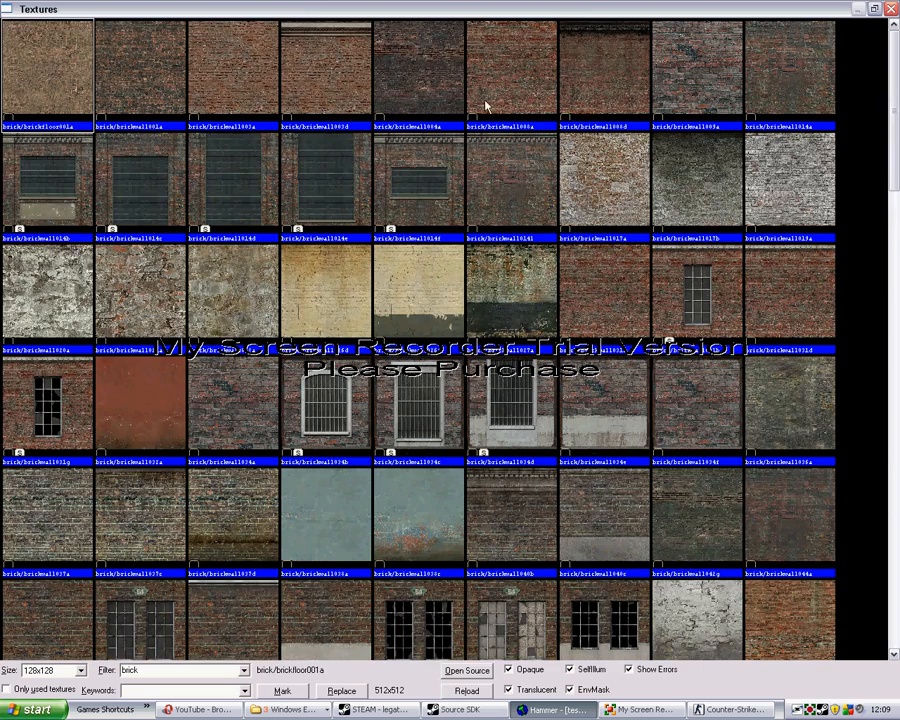
double_click(245, 88)
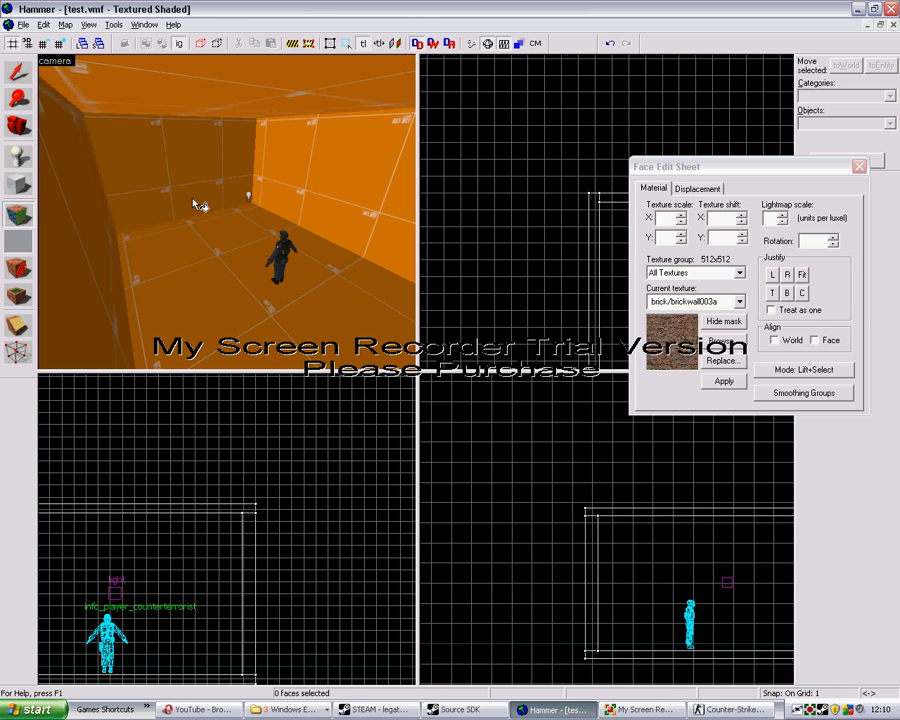
Step: Apply the brickwall003a texture to the inner wall faces of the room
right_click(137, 200)
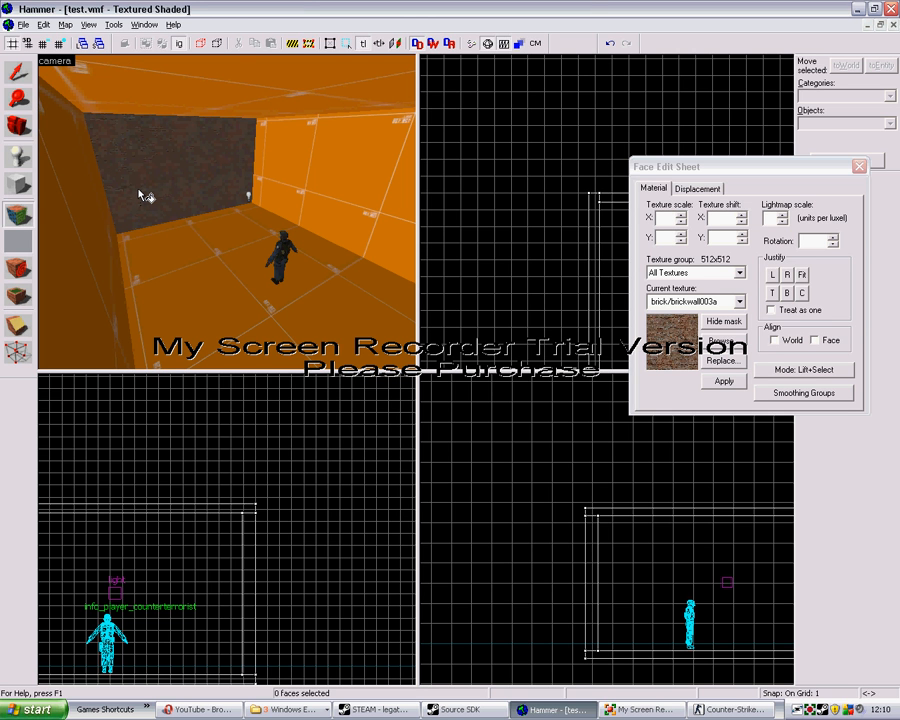
right_click(314, 204)
right_click(84, 200)
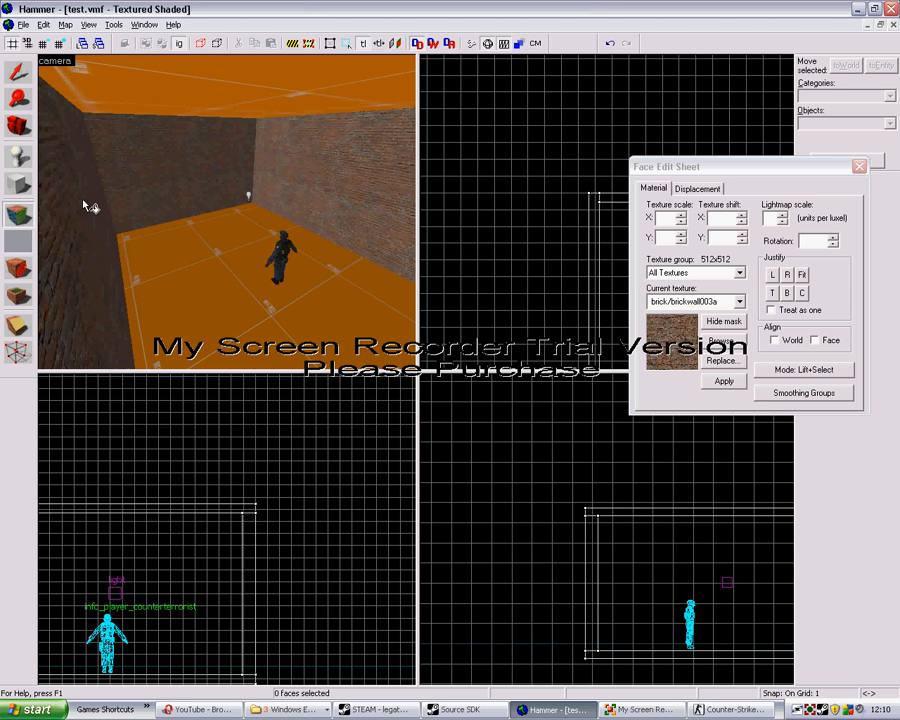
left_click(19, 127)
left_click_drag(140, 175, 221, 213)
left_click(18, 217)
right_click(192, 205)
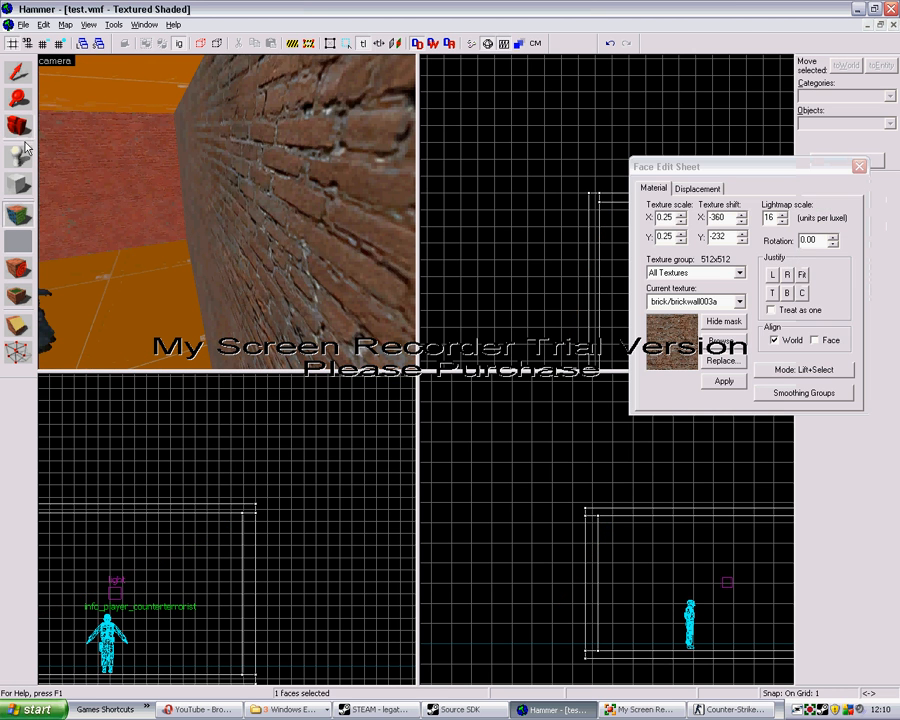
Step: Aim the camera at the room's floor and filter the texture browser by "floor"
left_click(22, 134)
left_click_drag(160, 185, 227, 212)
key("w")
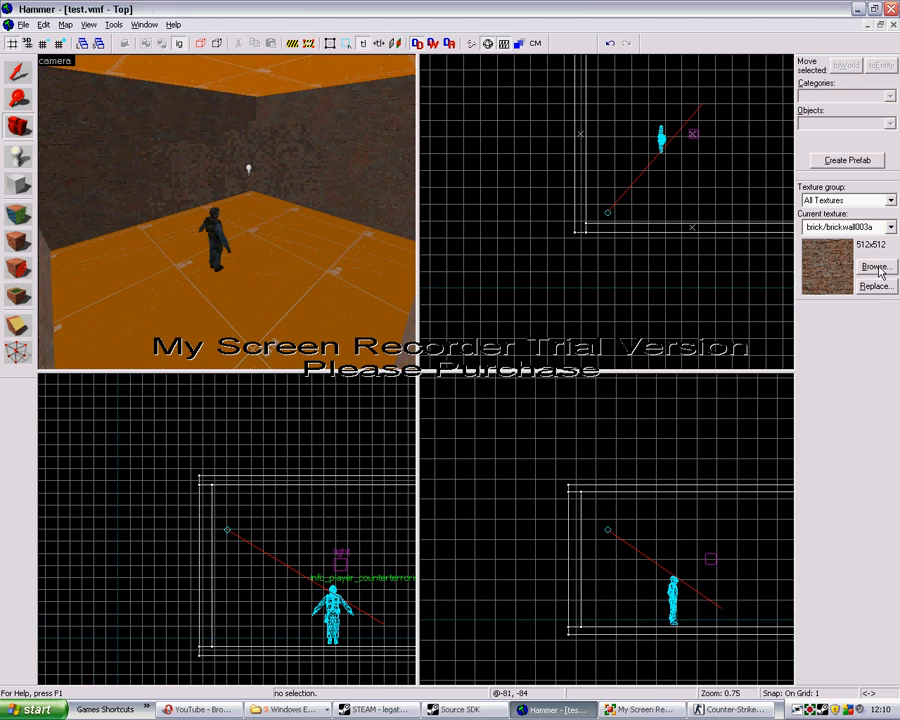
left_click(875, 267)
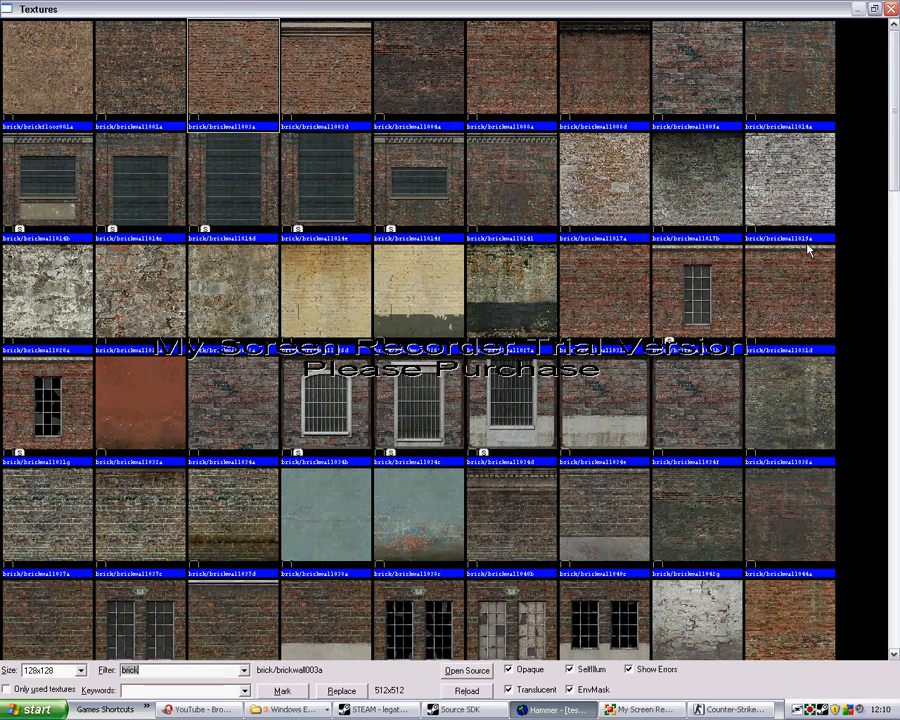
type("floor")
key("BackSpace")
key("BackSpace")
key("BackSpace")
key("BackSpace")
key("BackSpace")
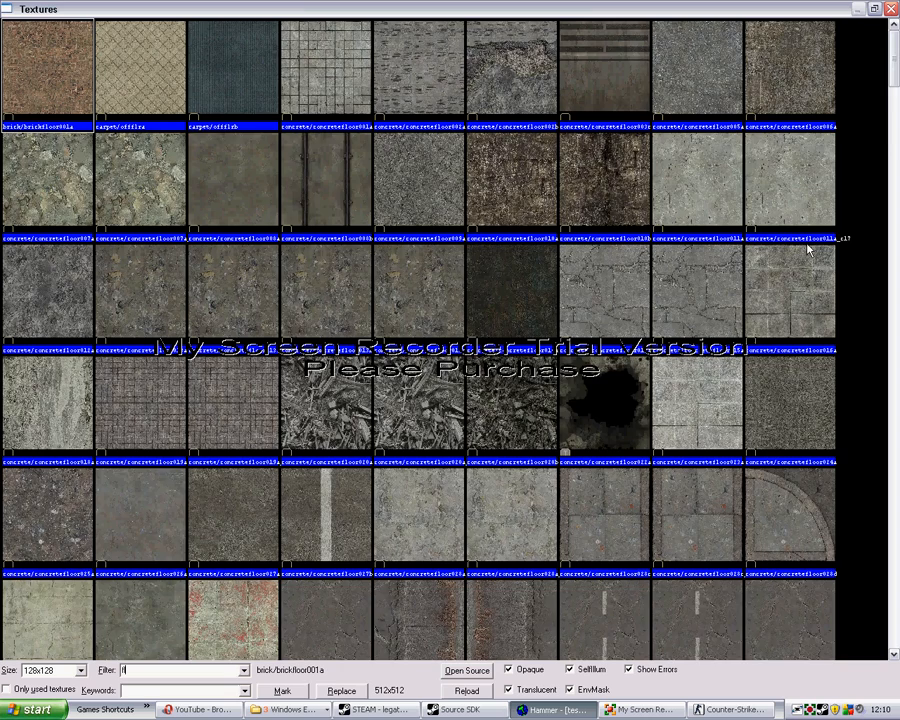
type("oor")
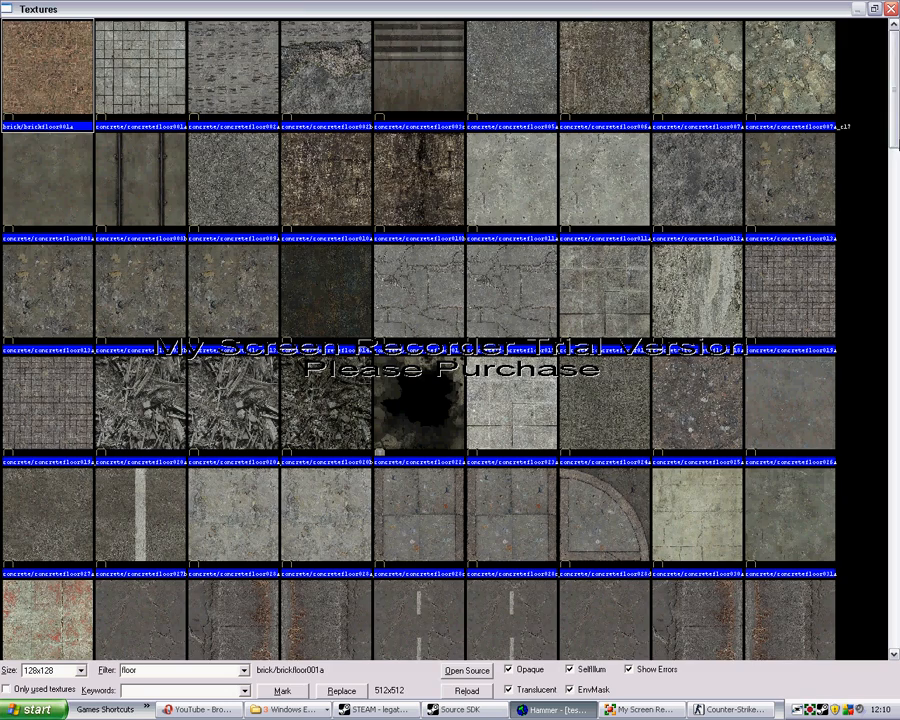
mouse_move(898, 125)
left_mouse_down()
mouse_move(898, 170)
mouse_move(898, 125)
left_mouse_up()
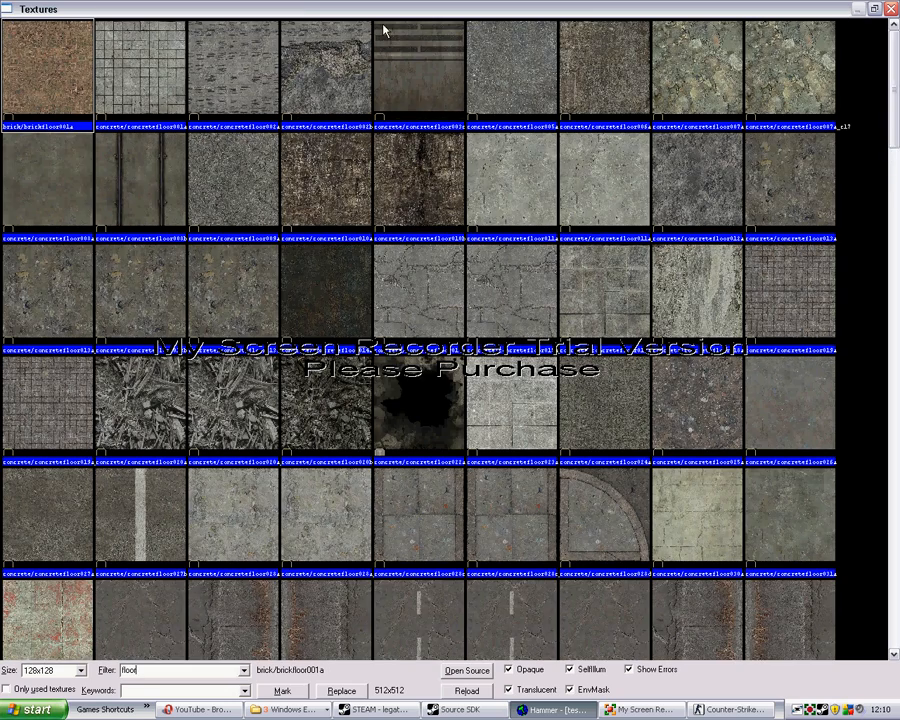
Step: Choose the concrete/concretefloor001a texture and apply it to the floor face of the room
left_click(144, 87)
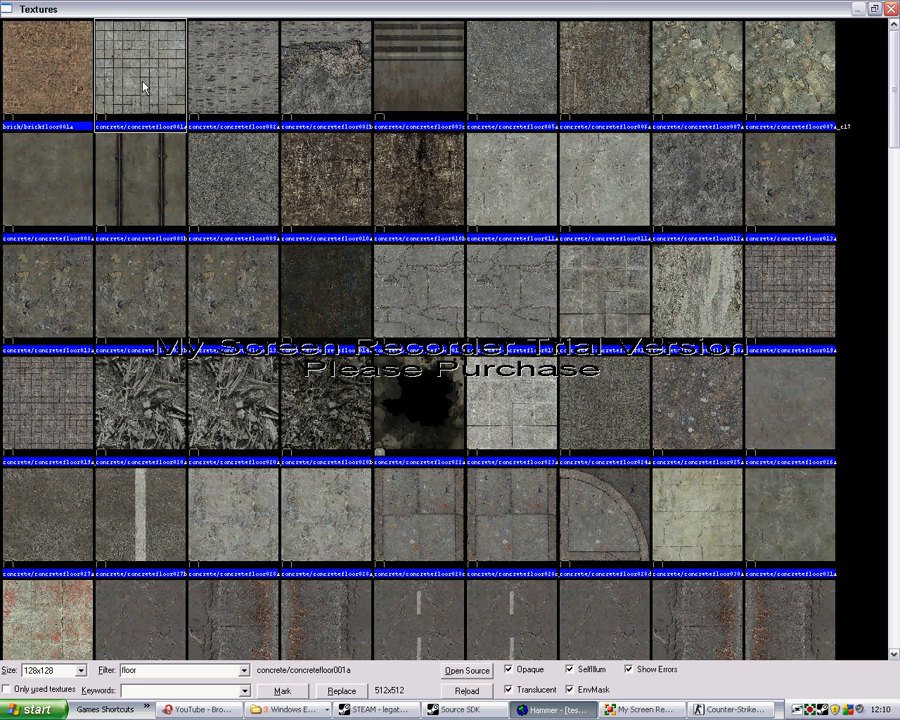
double_click(144, 87)
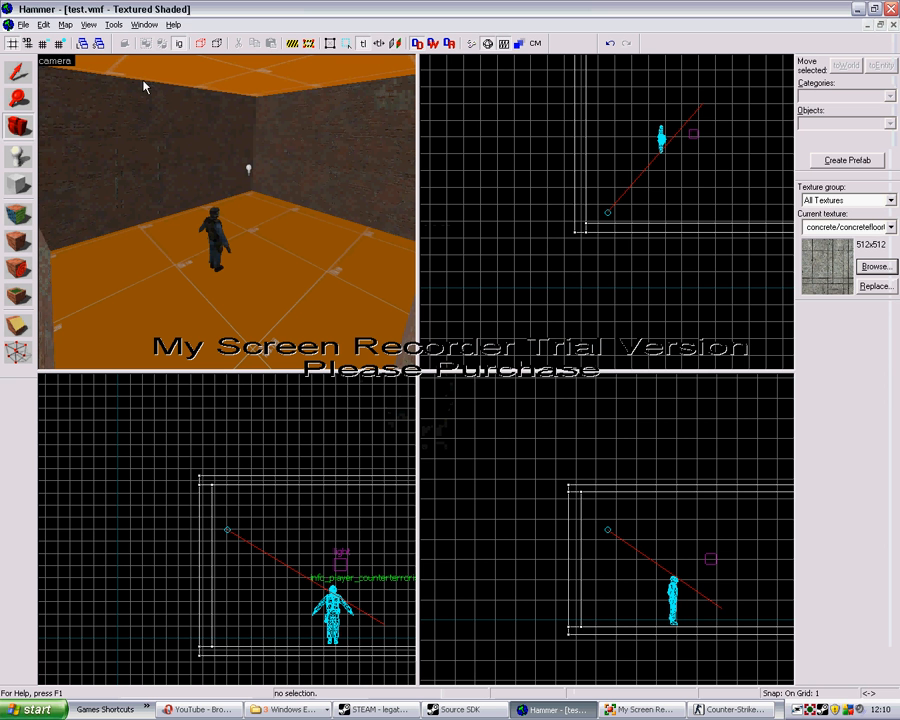
left_click(20, 214)
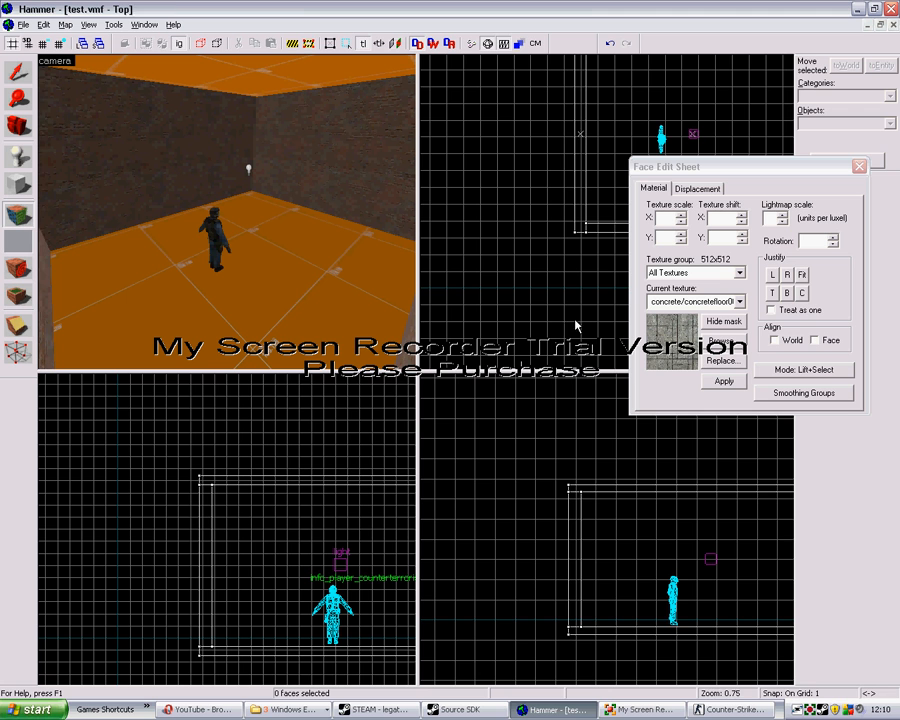
right_click(318, 277)
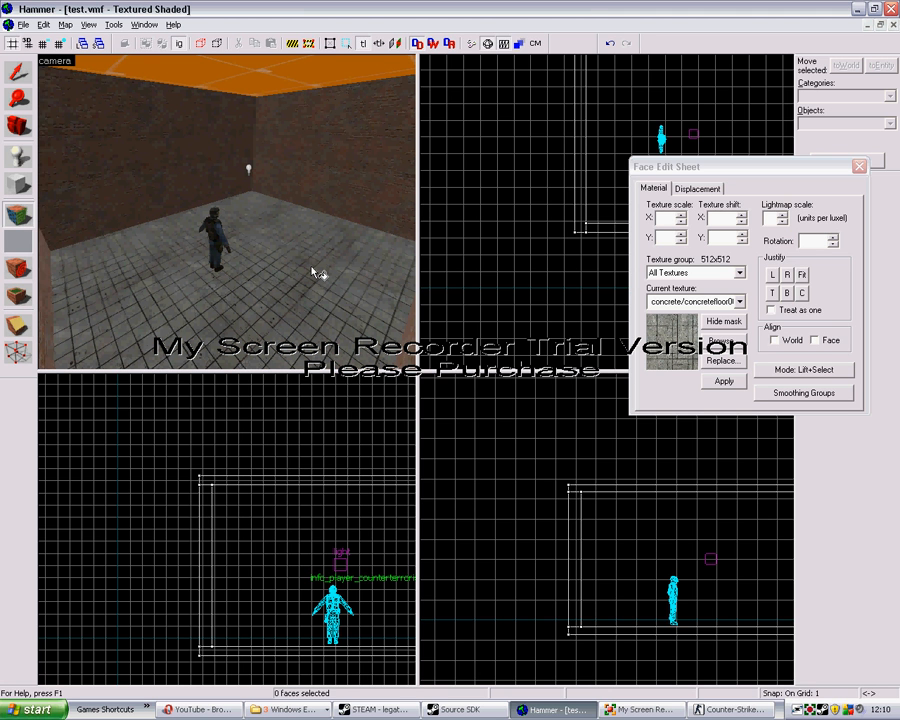
Step: Aim the camera at the ceiling and filter the face texture browser by "tools"
left_click(17, 126)
left_click_drag(130, 165, 227, 211)
key("w")
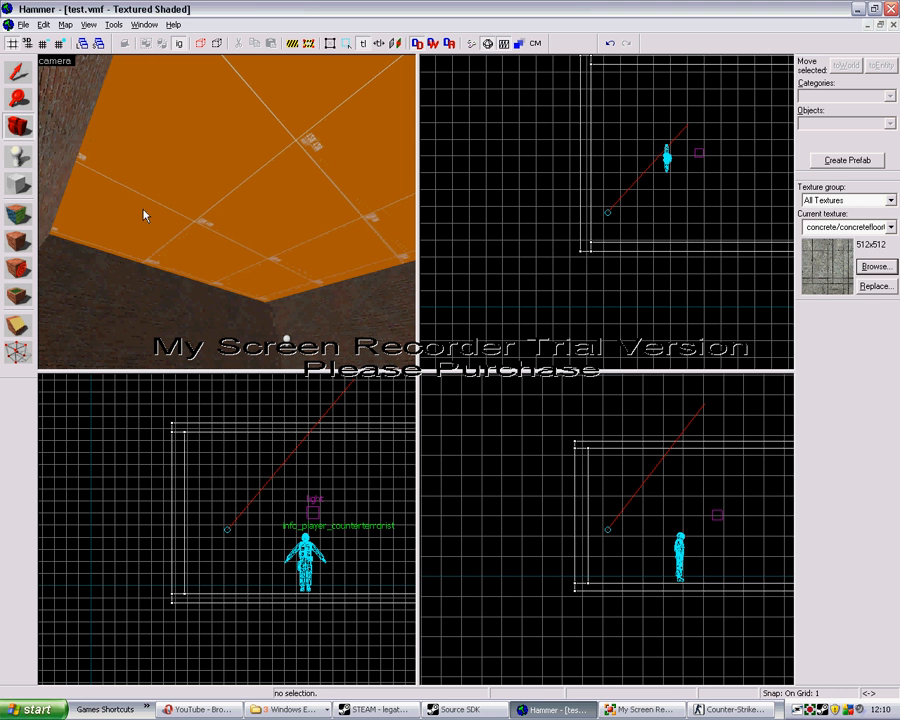
left_click(25, 215)
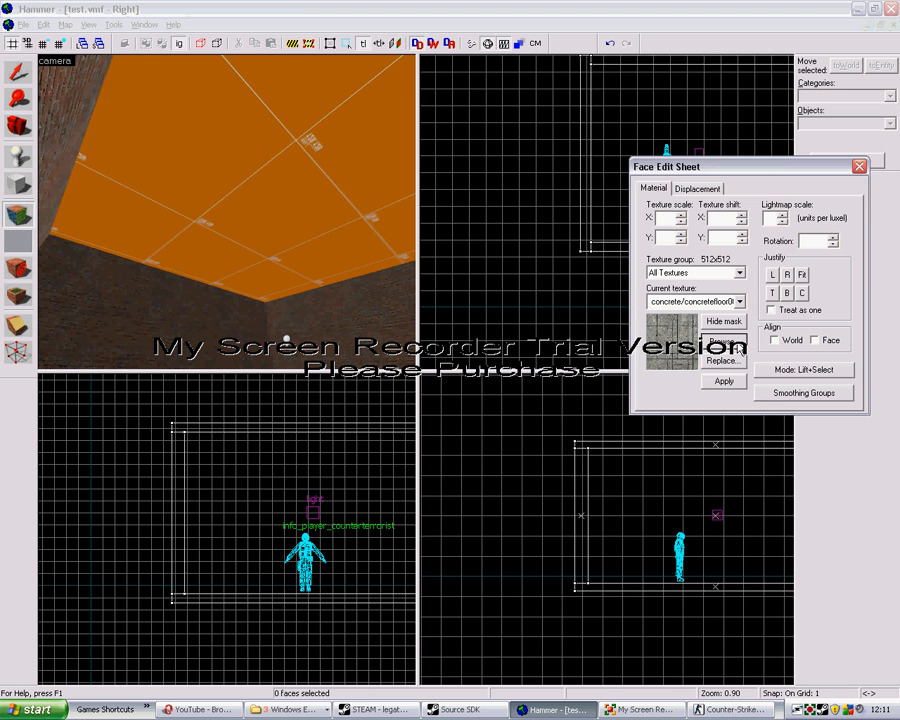
left_click(723, 342)
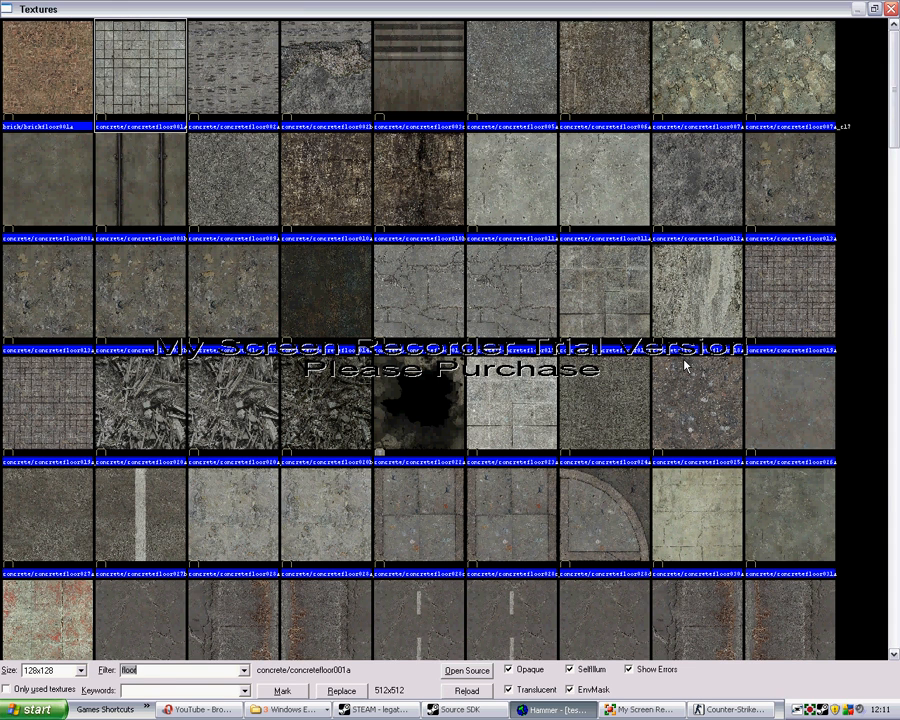
key("BackSpace")
key("BackSpace")
key("BackSpace")
key("BackSpace")
key("BackSpace")
type("to")
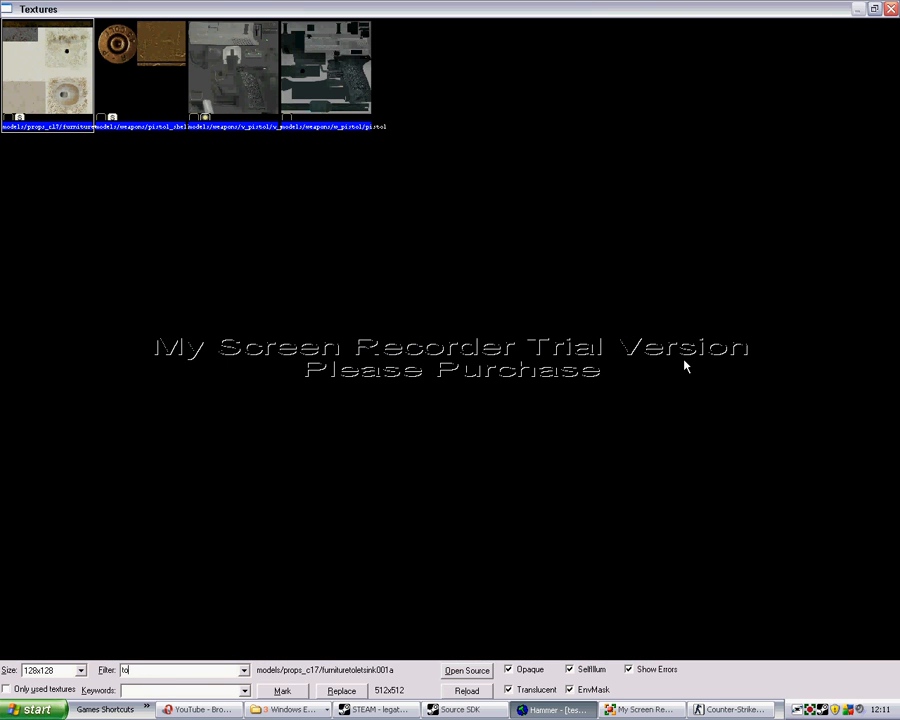
type("ols")
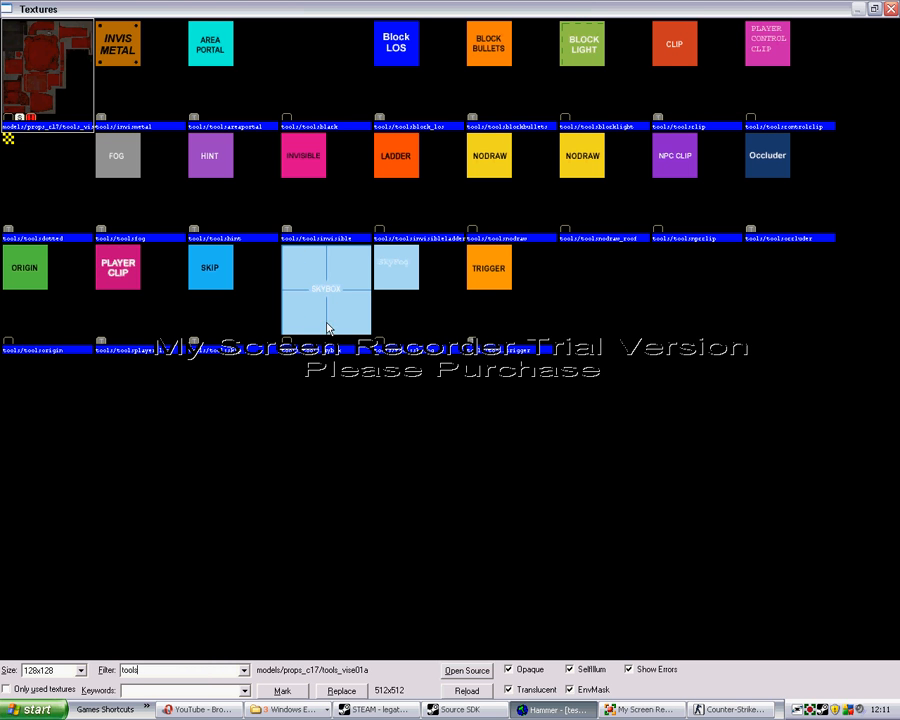
Step: Choose the tools/toolsskybox texture and apply it to the room's ceiling face
double_click(334, 297)
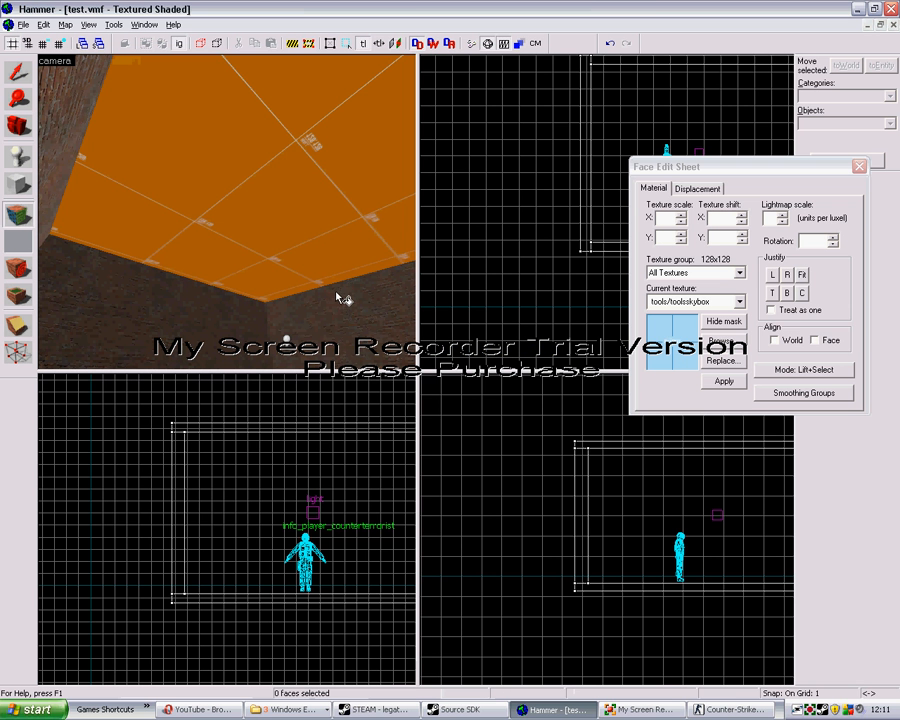
right_click(260, 215)
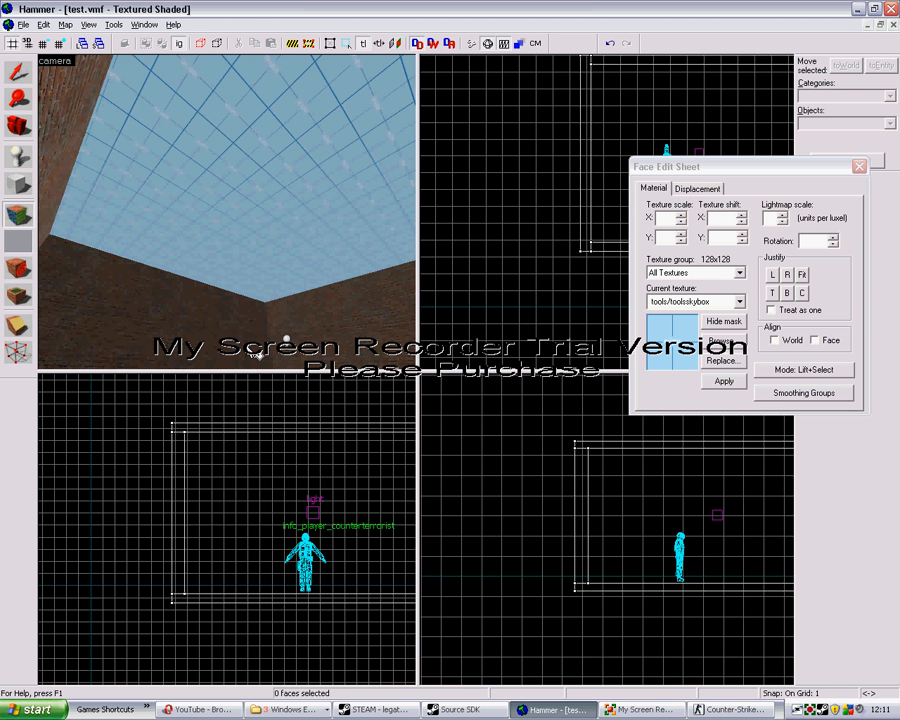
Step: Fly through the room in the camera view to check the textured walls, floor and sky ceiling
left_click(28, 130)
key("z")
key("w")
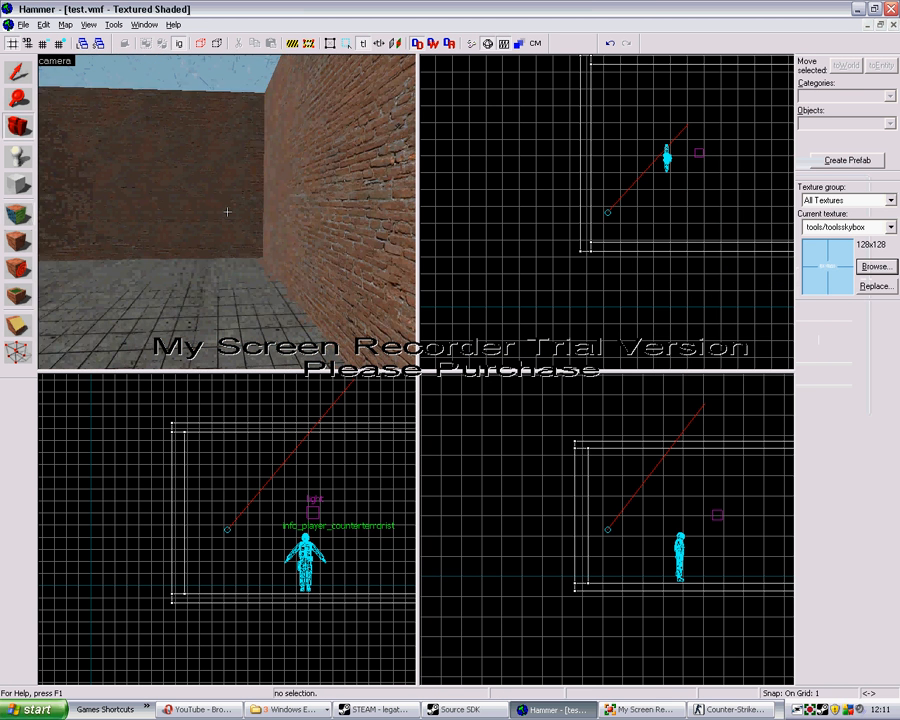
key("s")
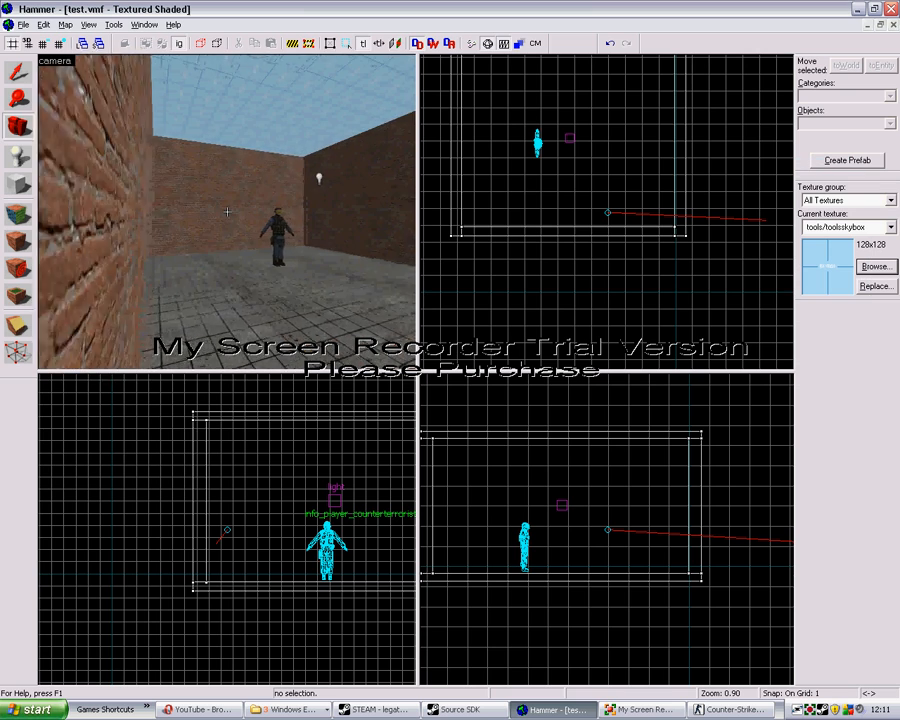
key("d")
key("w")
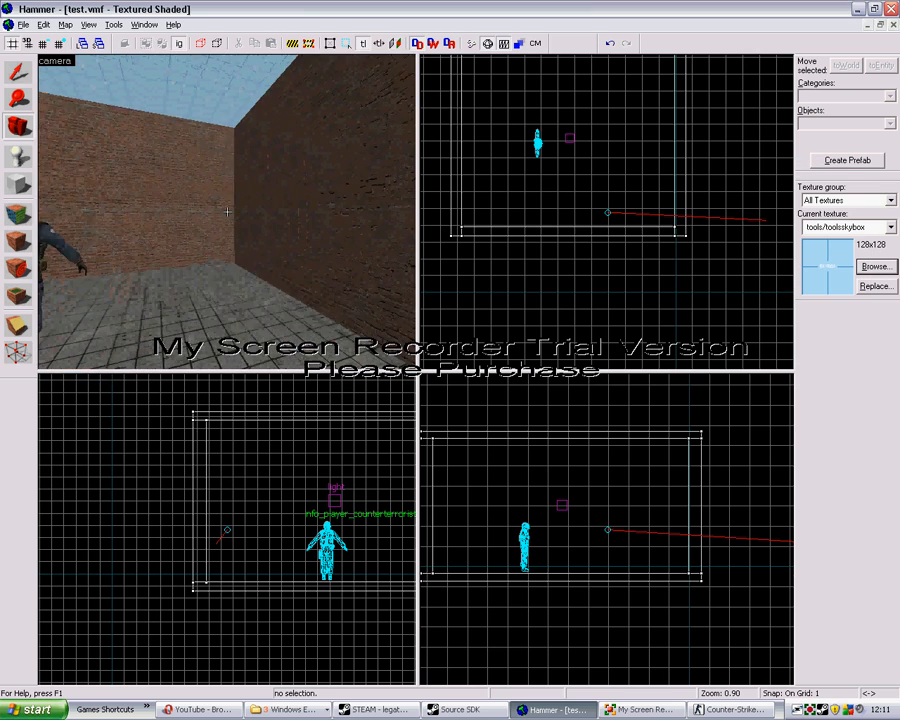
Step: Look around the room's corners, floor and sky ceiling from several angles in the camera view
key("w")
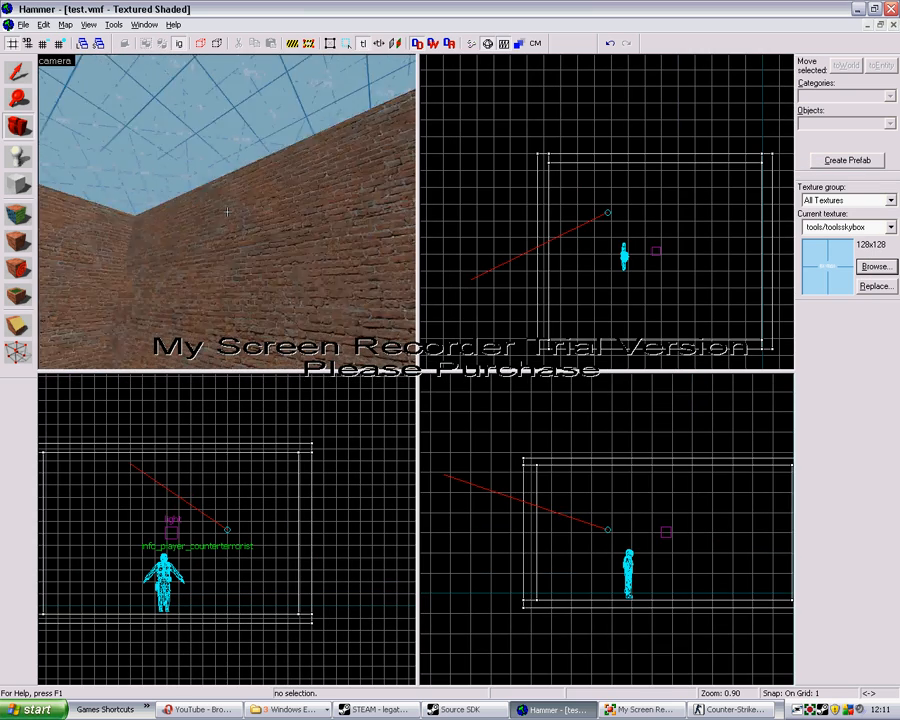
key("w")
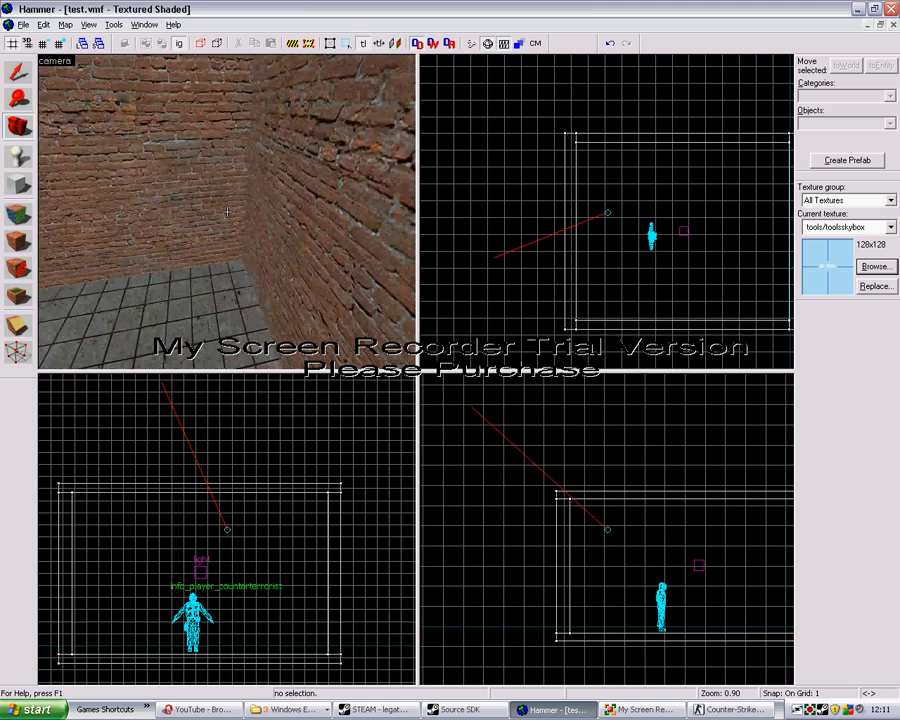
key("w")
key("d")
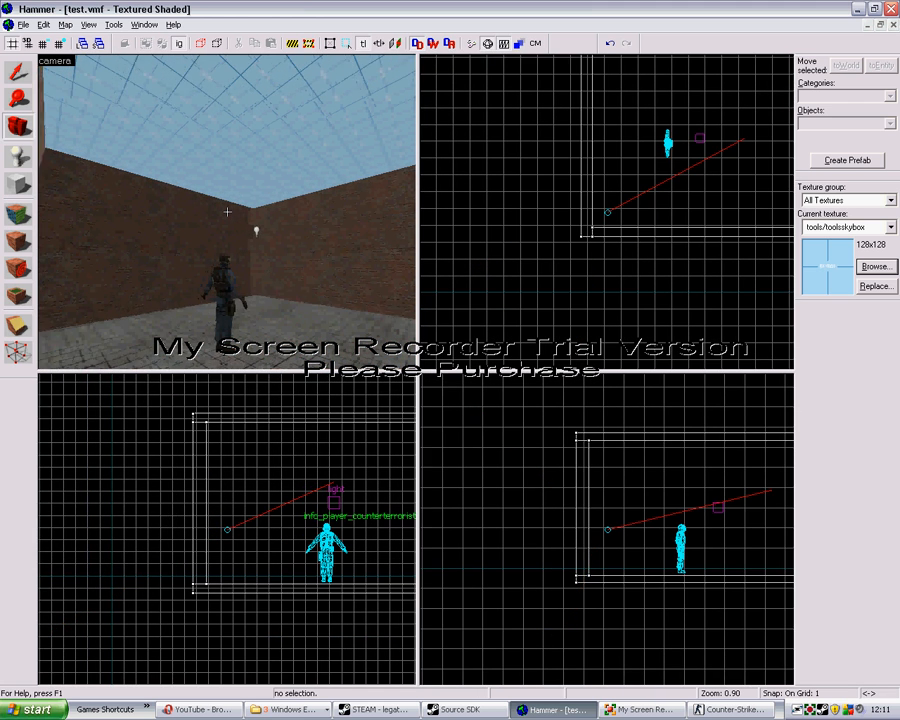
key("s")
key("z")
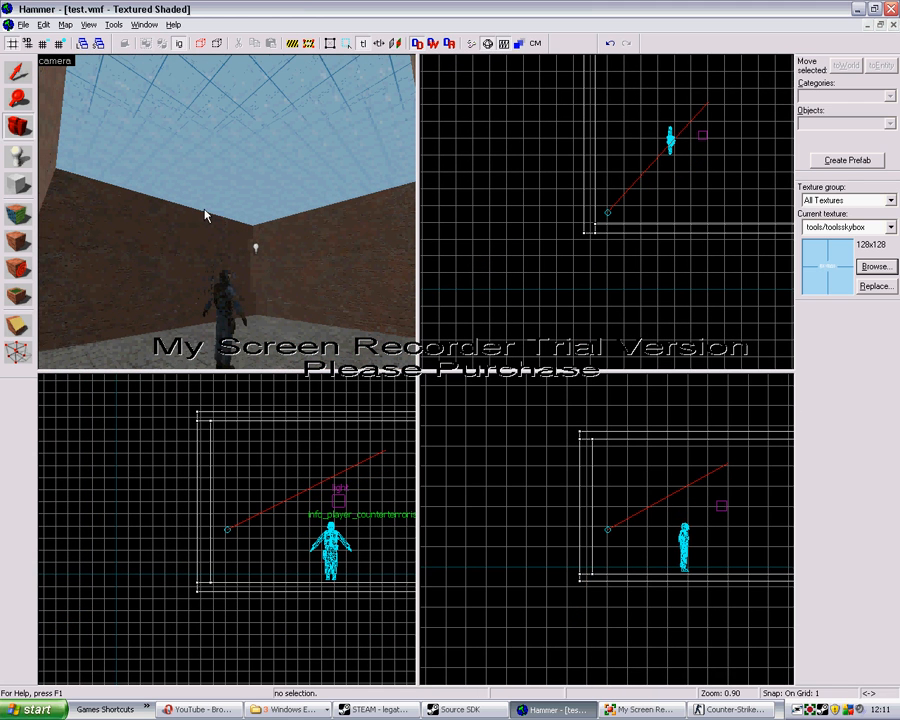
Step: Select the whole room as a group and frame it in the front view
key("shift+s")
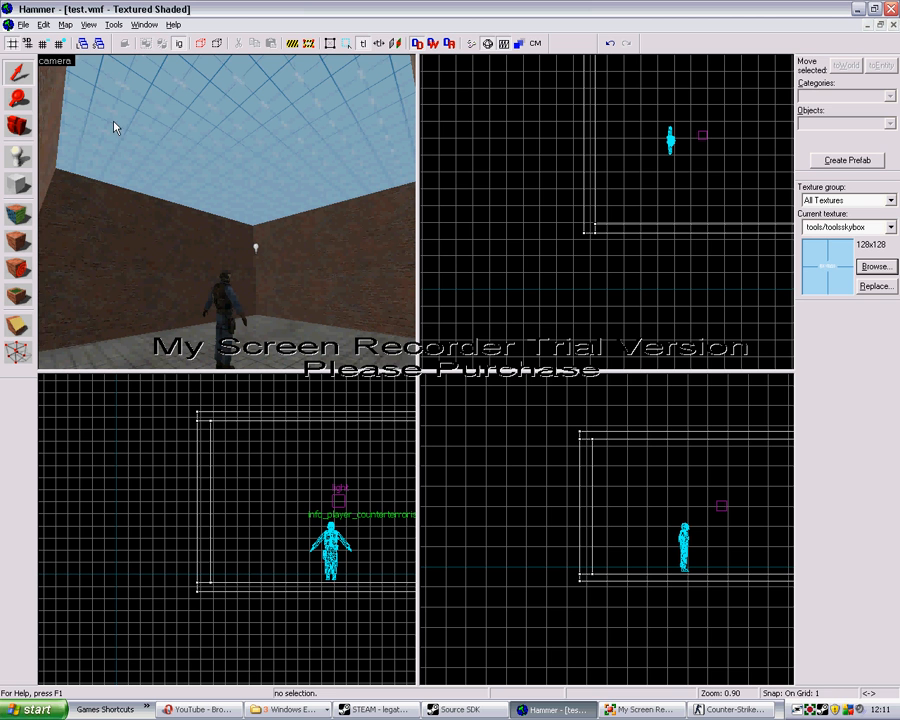
left_click(205, 92)
scroll(285, 530, "down", 5)
scroll(285, 530, "up", 4)
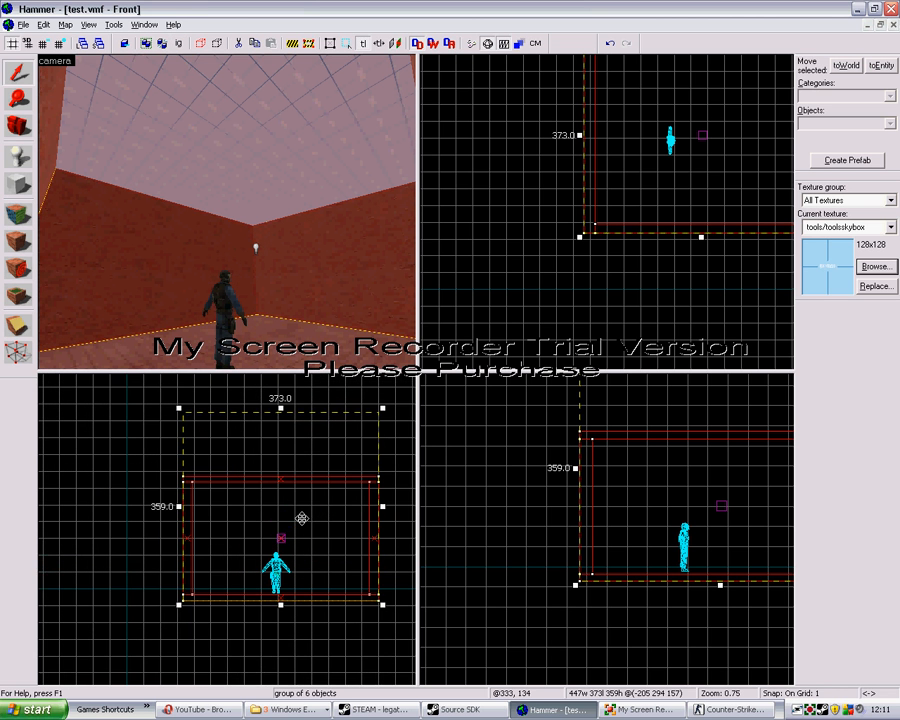
scroll(310, 496, "up", 1)
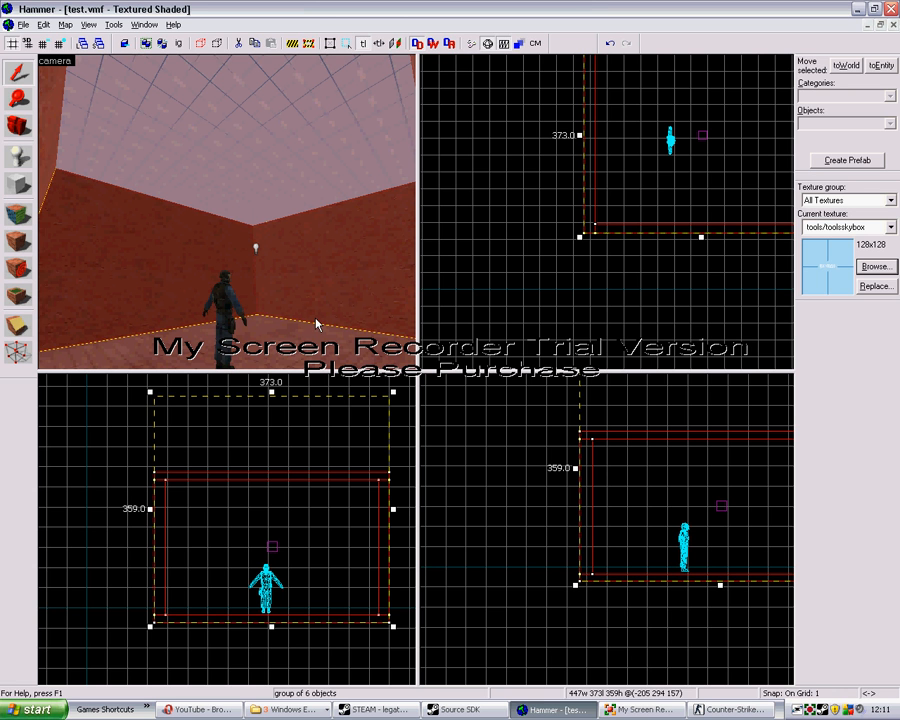
Step: Turn on ignoring groups, select the room's brushes individually, and turn ignoring groups off again
left_click(180, 46)
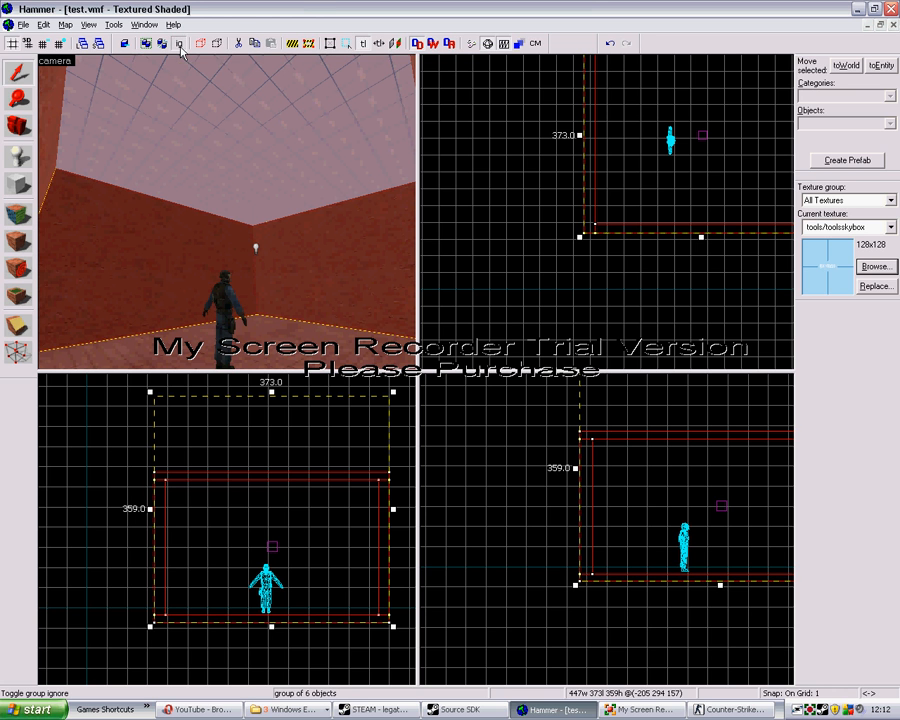
left_click(202, 165)
left_click(217, 237)
left_click(303, 259)
left_click(302, 330)
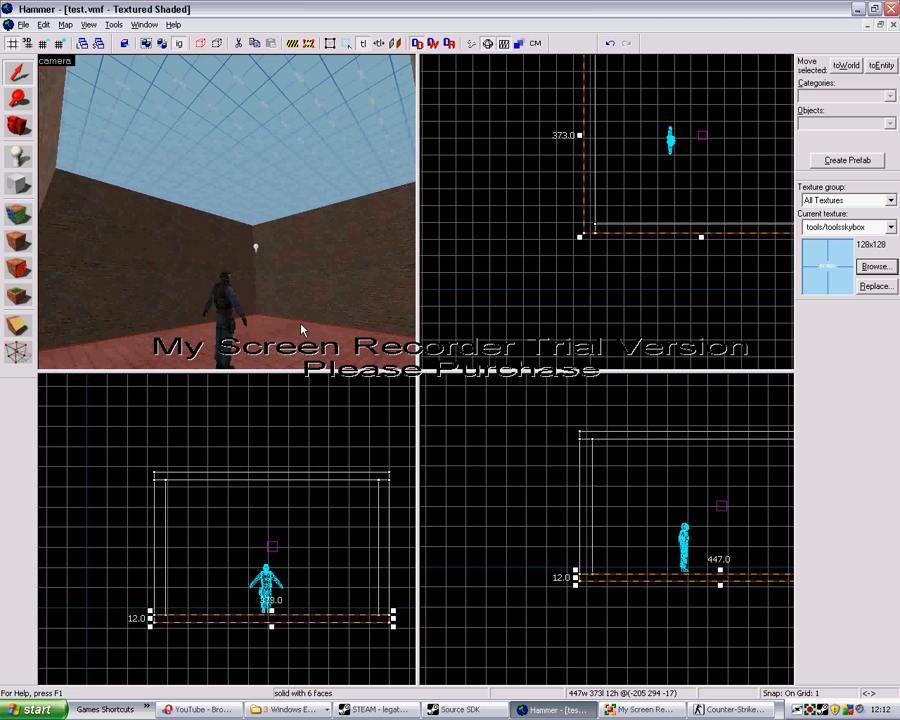
left_click(45, 152)
left_click(180, 46)
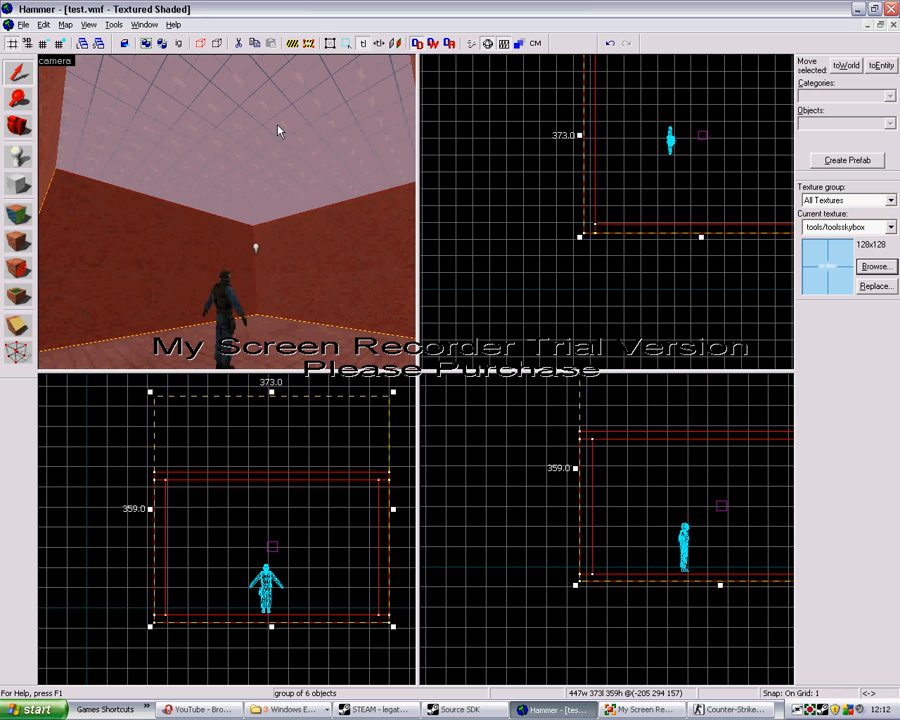
Step: Enable ignoring groups and select the room's ceiling brush on its own
left_click(180, 45)
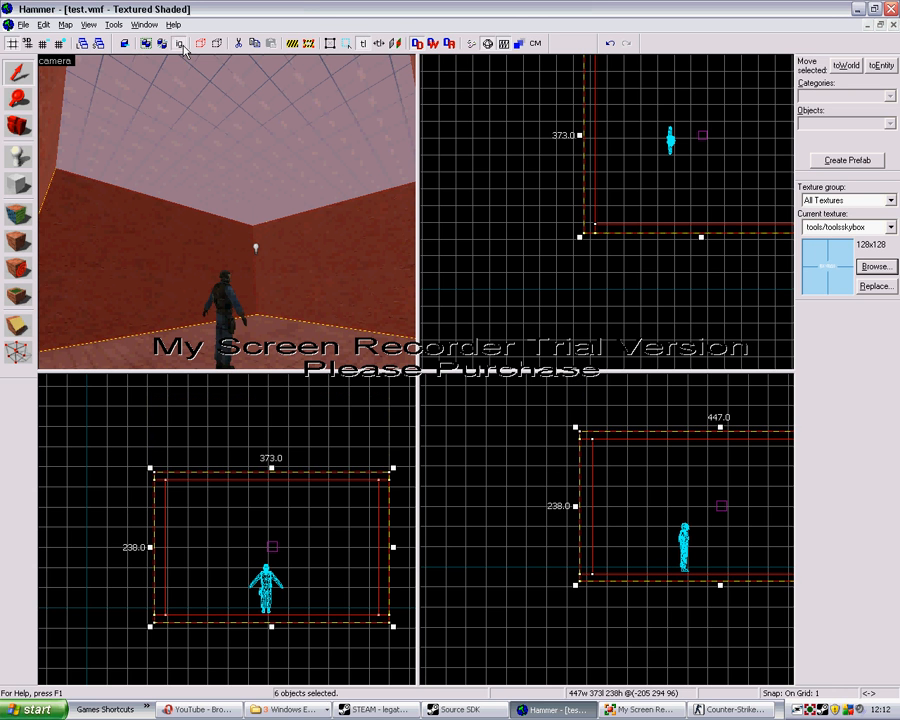
left_click(249, 172)
left_click(277, 235)
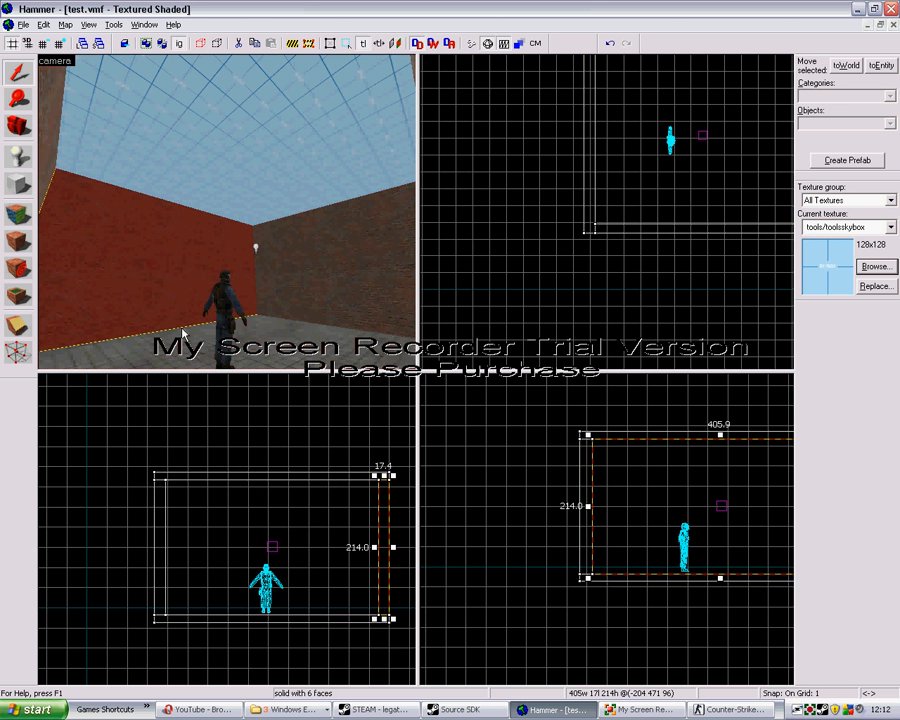
left_click(325, 350)
left_click(334, 326)
left_click(187, 273)
left_click(243, 190)
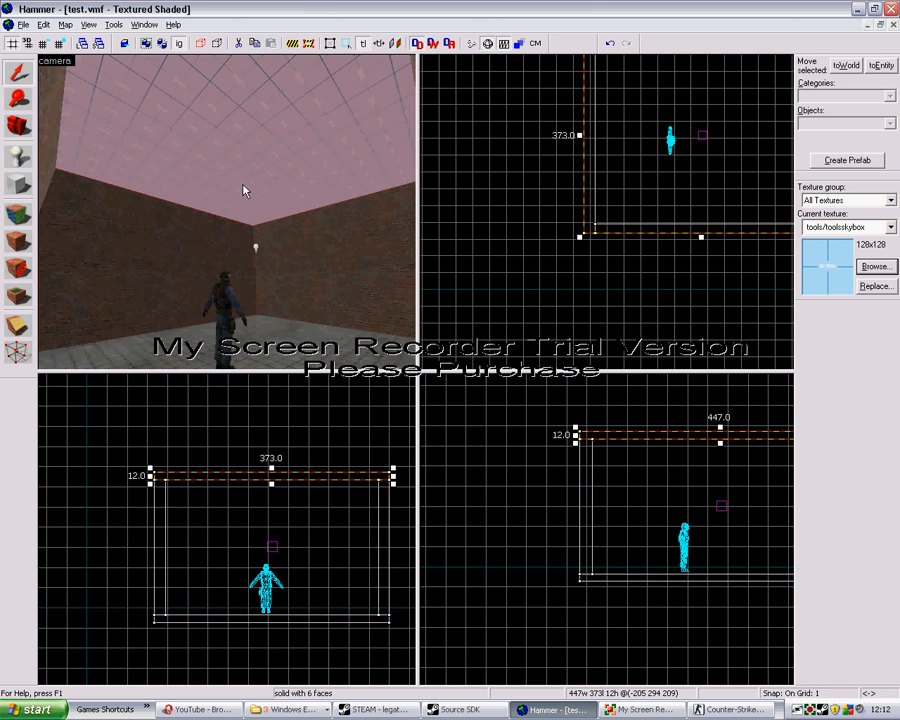
Step: Move the ceiling brush straight up about 105 units in the front view, leaving a gap above the walls
left_click_drag(272, 473, 272, 408)
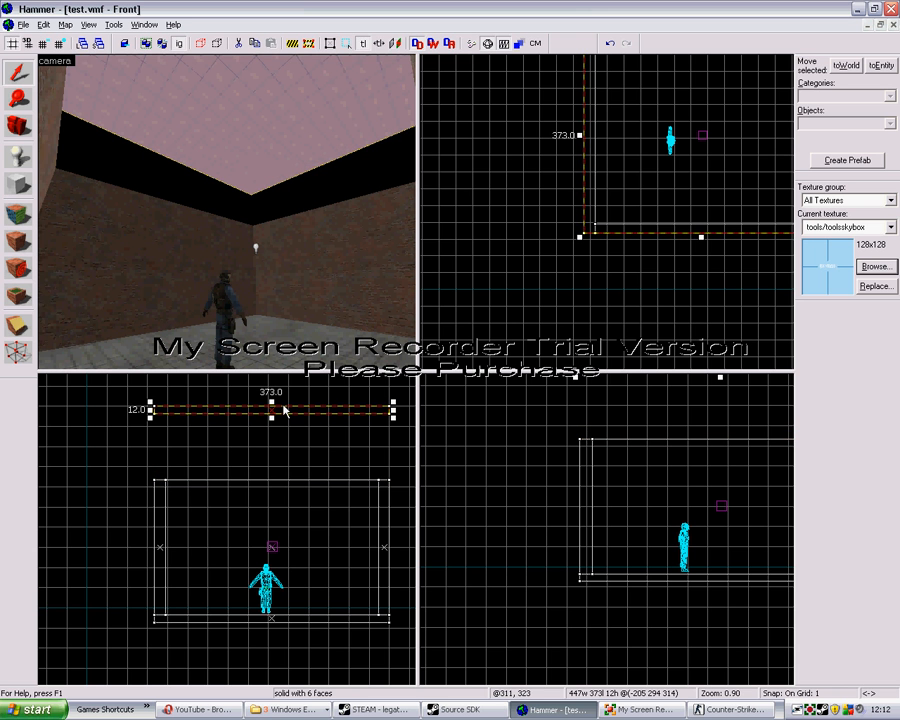
scroll(593, 221, "up", 10)
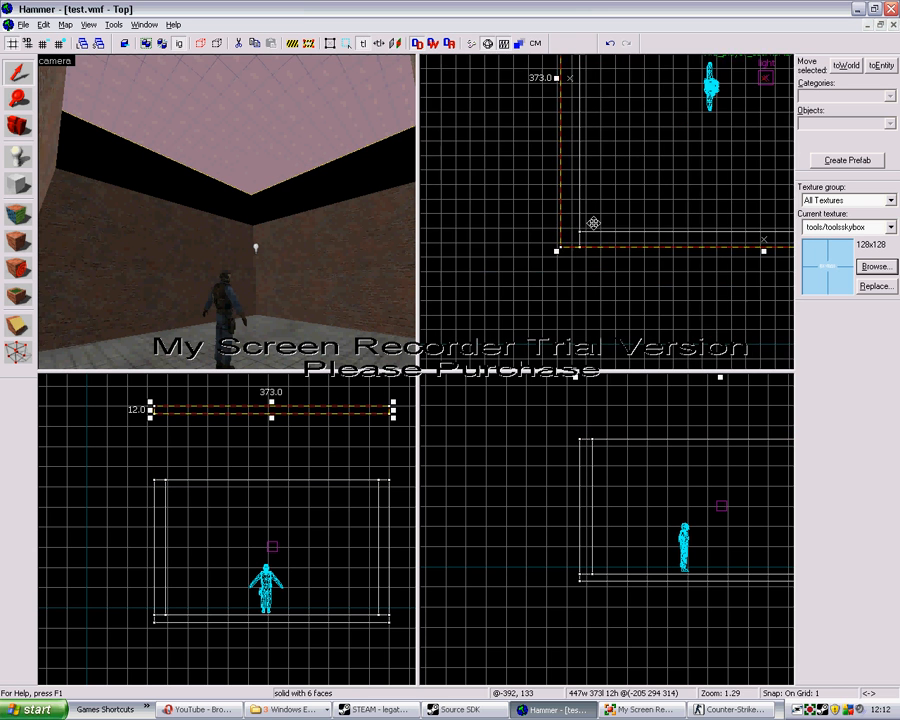
left_click(578, 301)
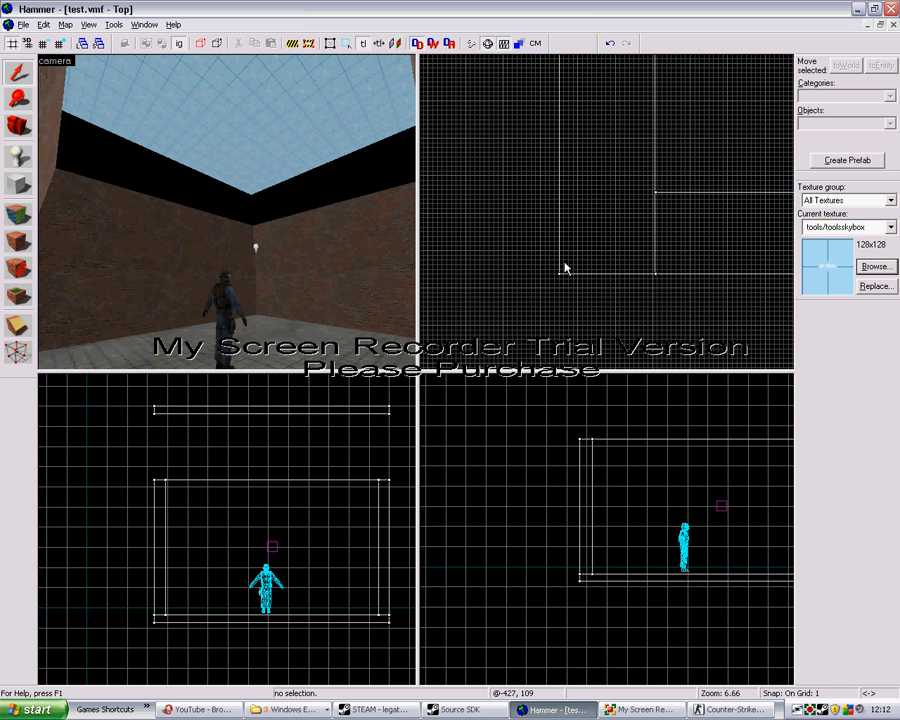
left_click(325, 125)
left_click(334, 178)
left_click(321, 127)
left_click(215, 249)
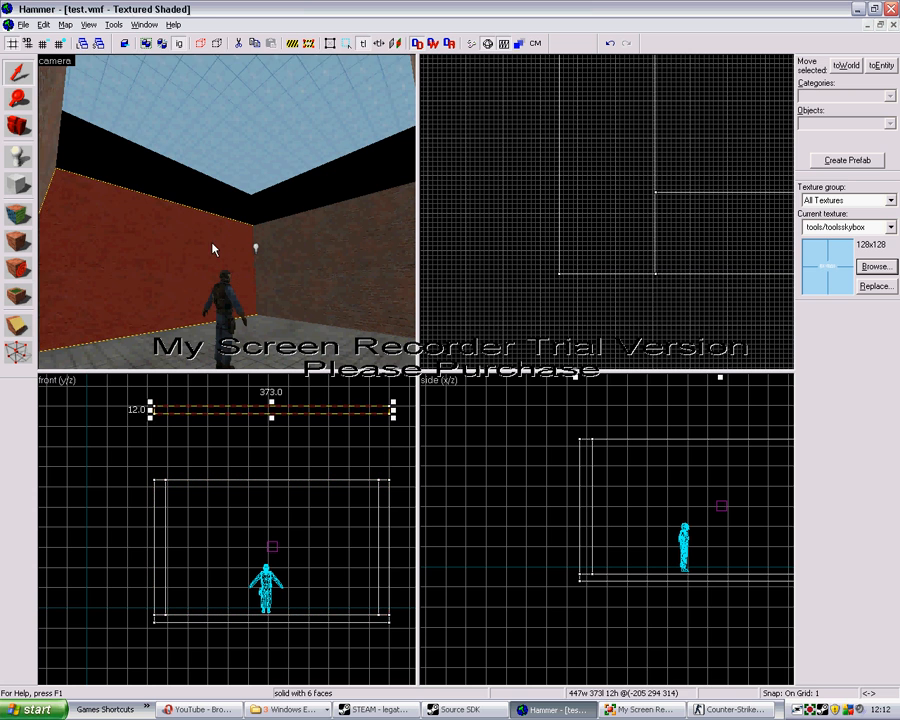
left_click(253, 153)
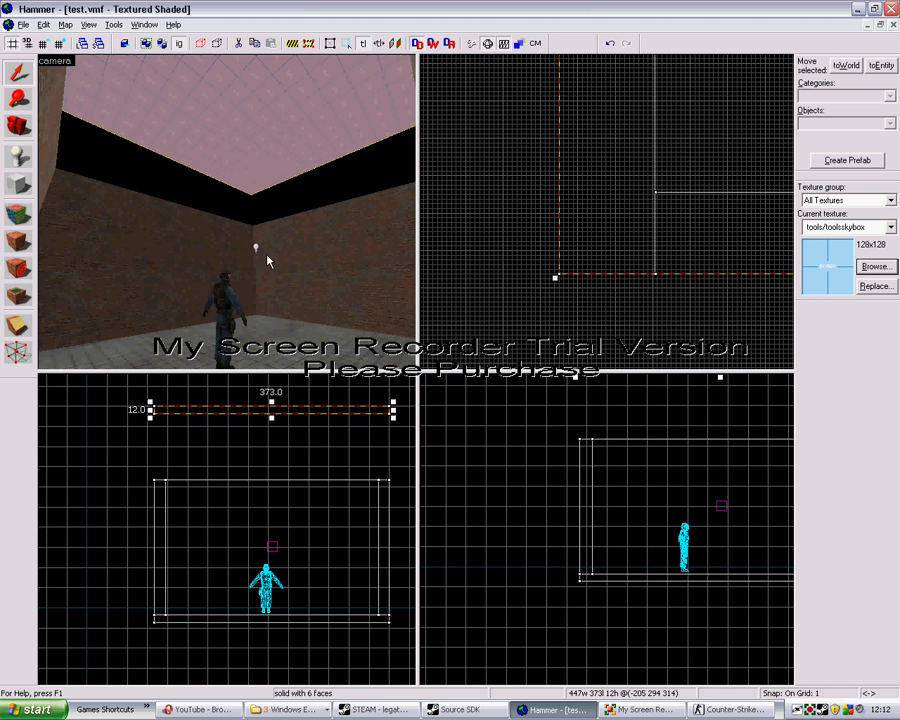
Step: Select all four wall brushes of the room together, without the floor or the raised ceiling
left_click(24, 132)
left_click_drag(227, 211, 227, 211)
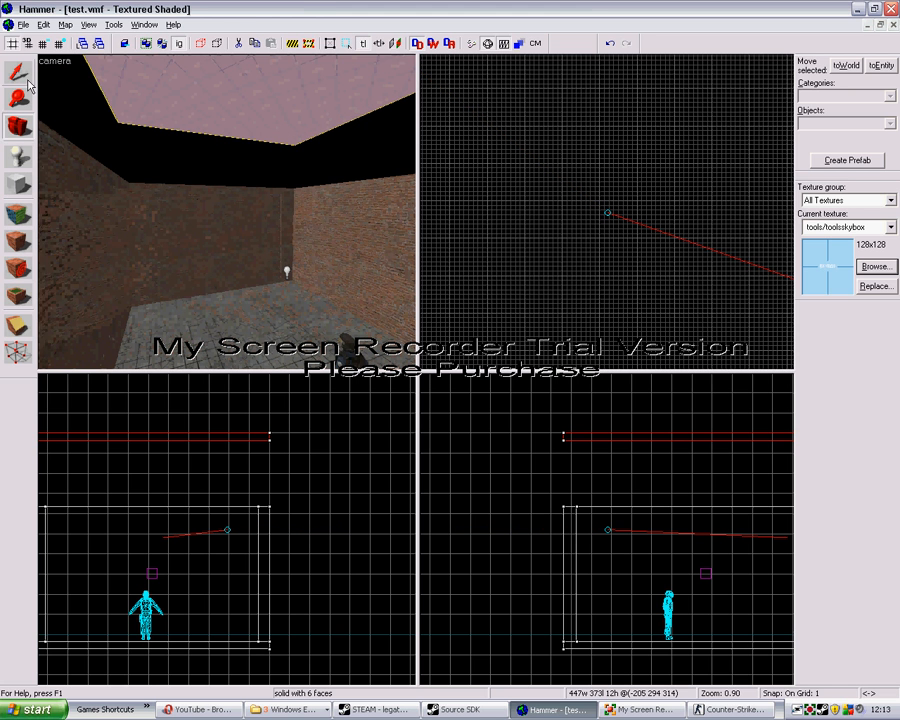
left_click(28, 84)
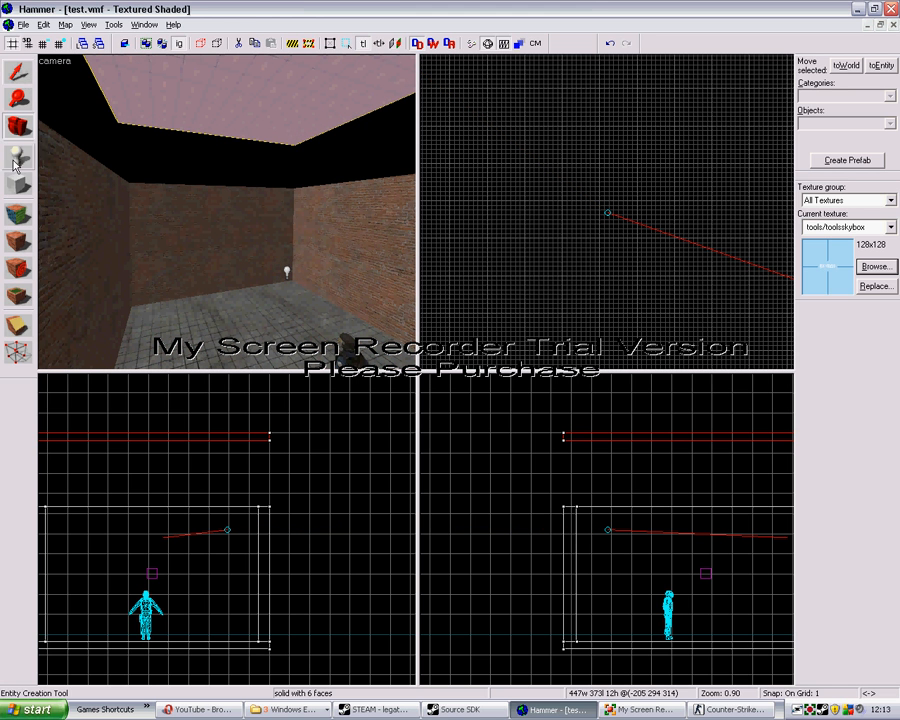
left_click(23, 75)
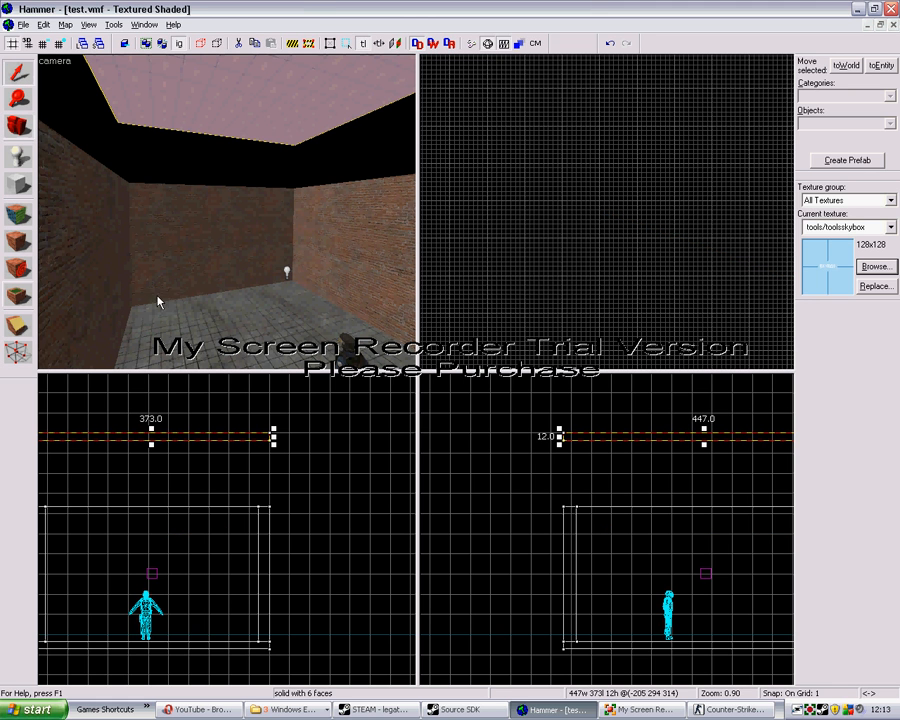
left_click(113, 219)
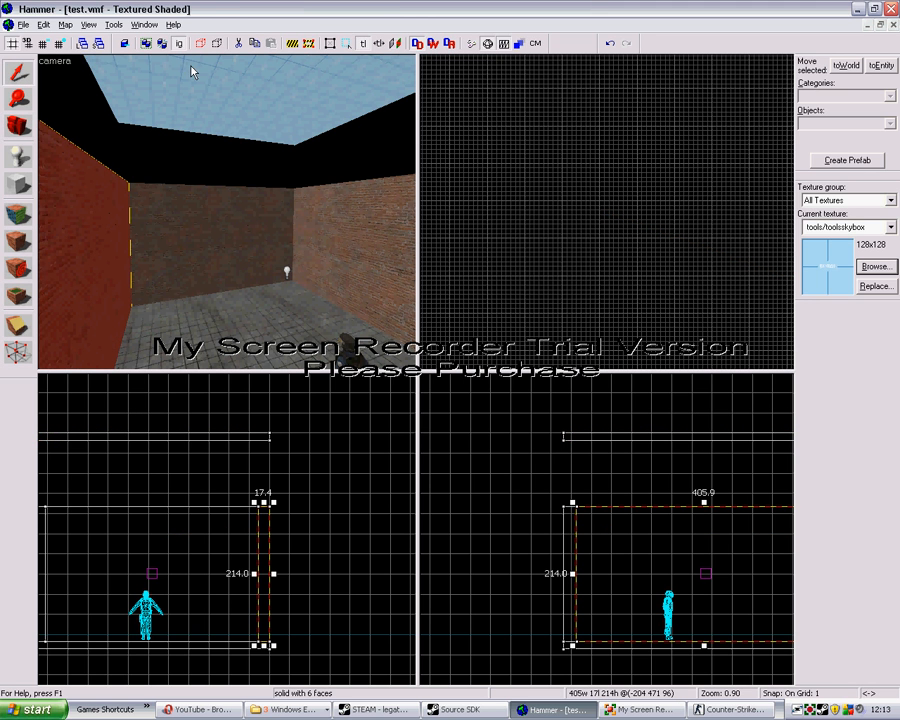
left_click(257, 215, "ctrl")
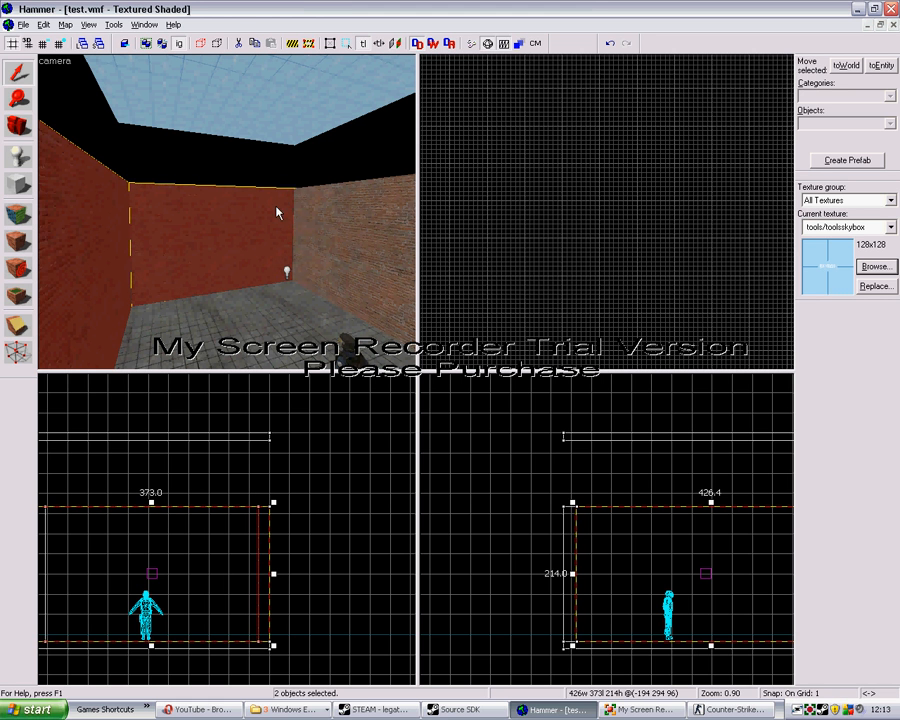
left_click(323, 211, "ctrl")
key("Right")
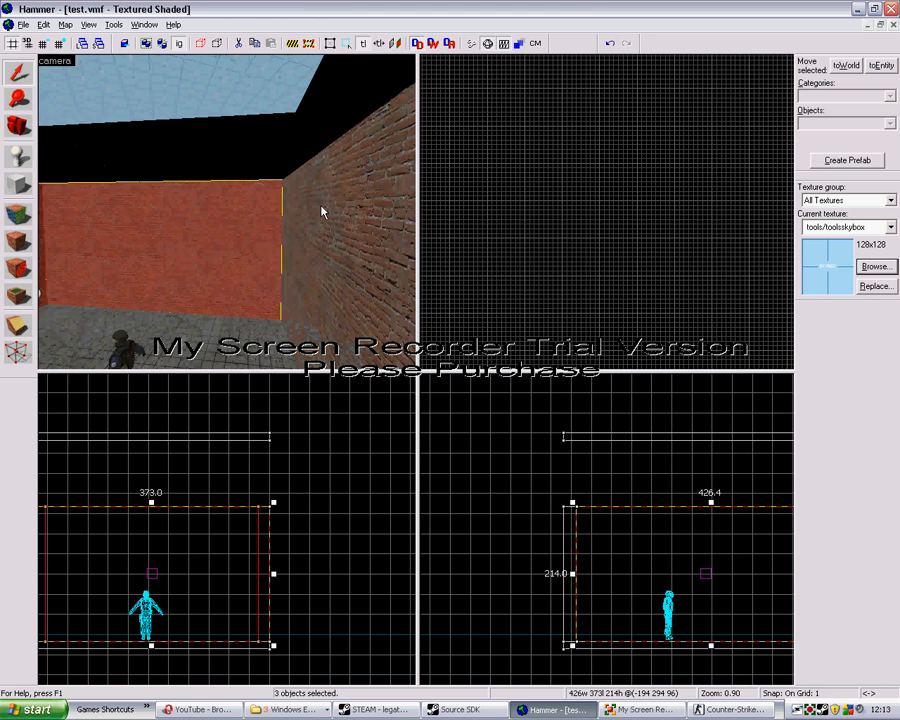
left_click(323, 209, "ctrl")
left_click(13, 129)
left_click_drag(240, 205, 228, 218)
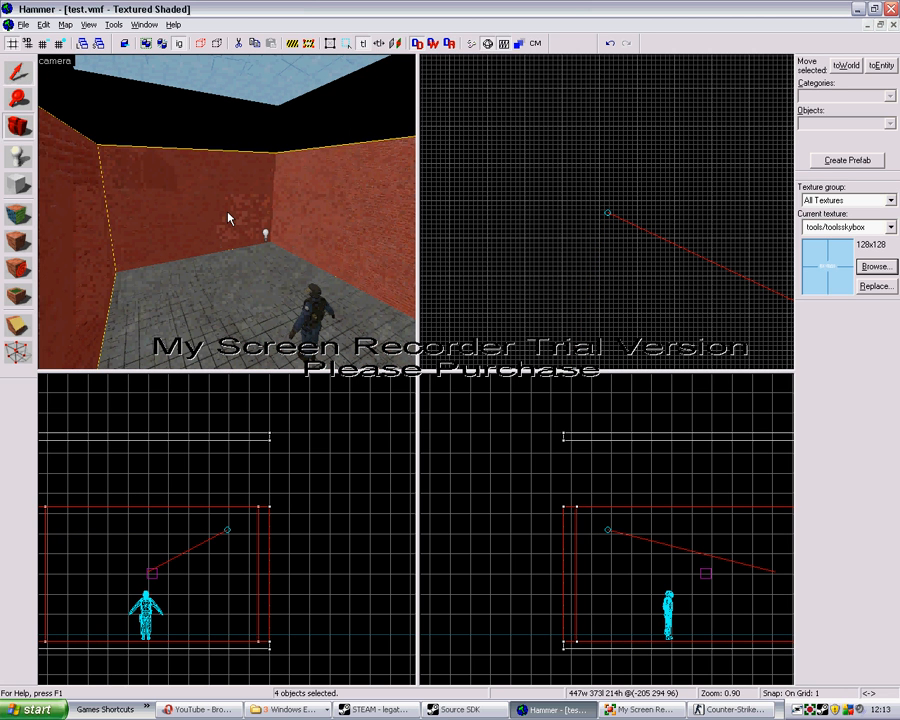
left_click(17, 71)
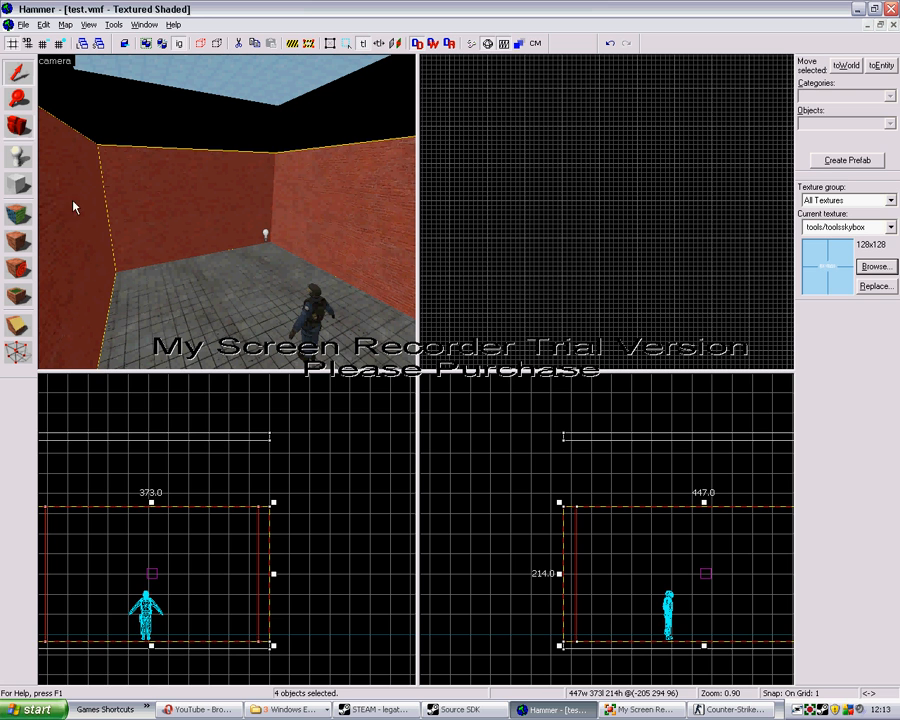
Step: Copy the four walls straight up to meet the raised ceiling and shorten the copies from below to 105 units high
scroll(275, 495, "down", 3)
scroll(200, 504, "up", 2)
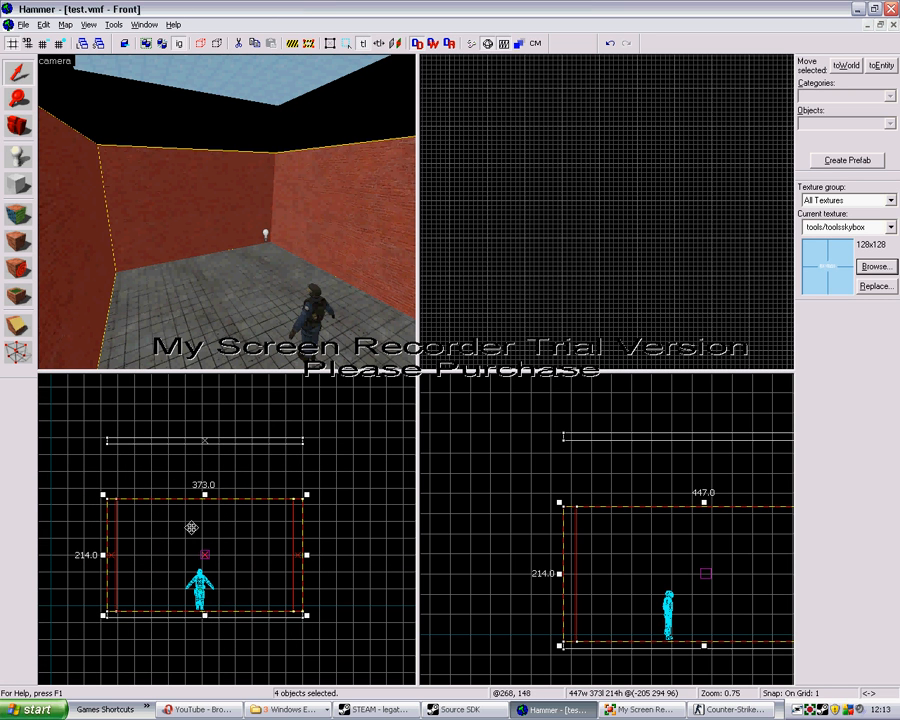
scroll(190, 527, "up", 1)
scroll(165, 529, "up", 1)
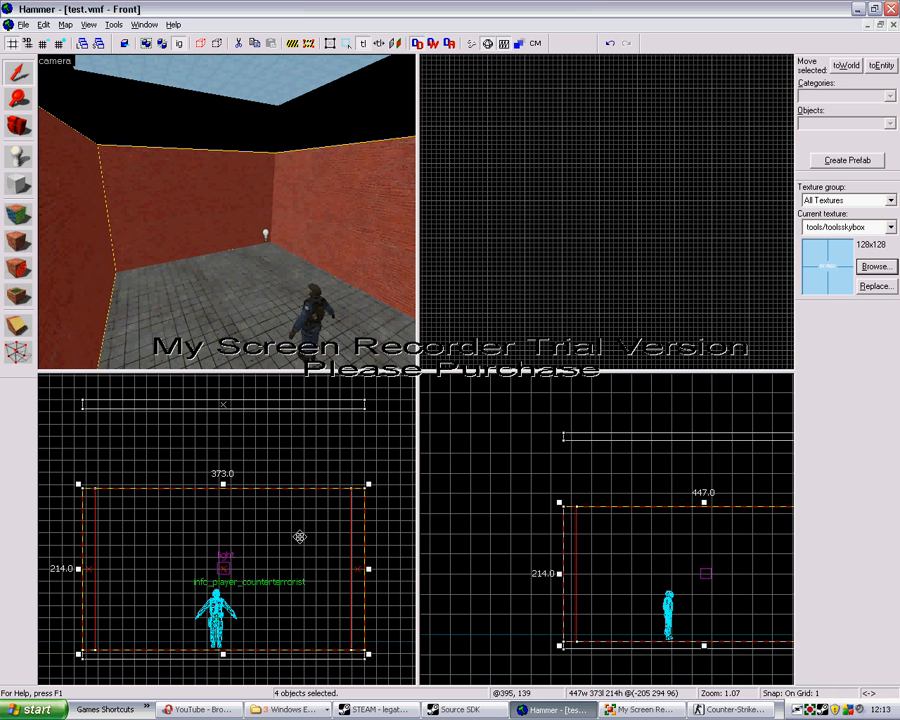
left_click_drag(226, 609, 226, 531)
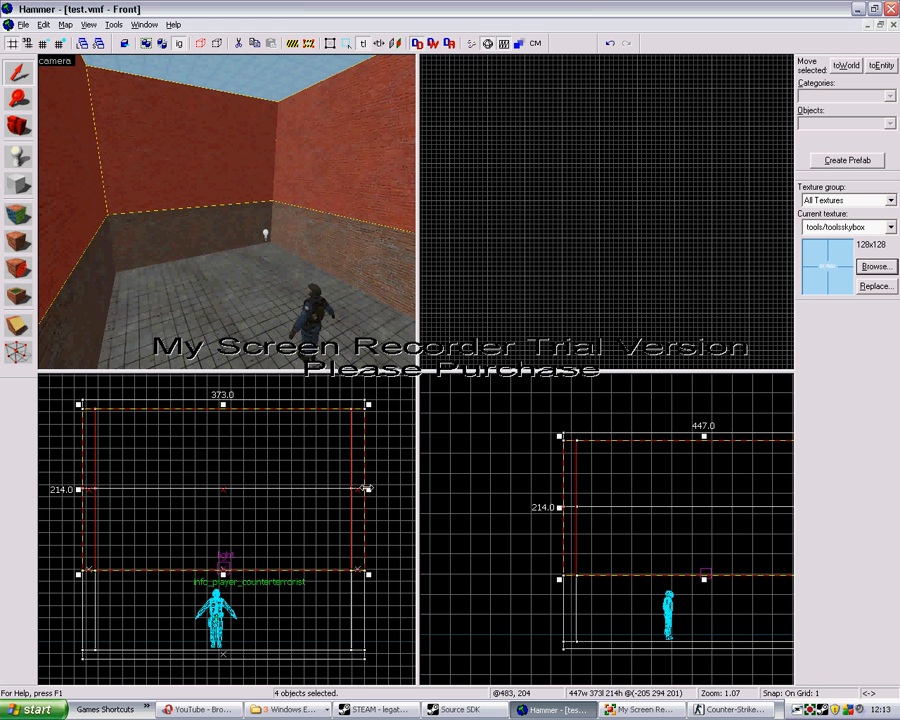
left_click_drag(224, 573, 231, 497)
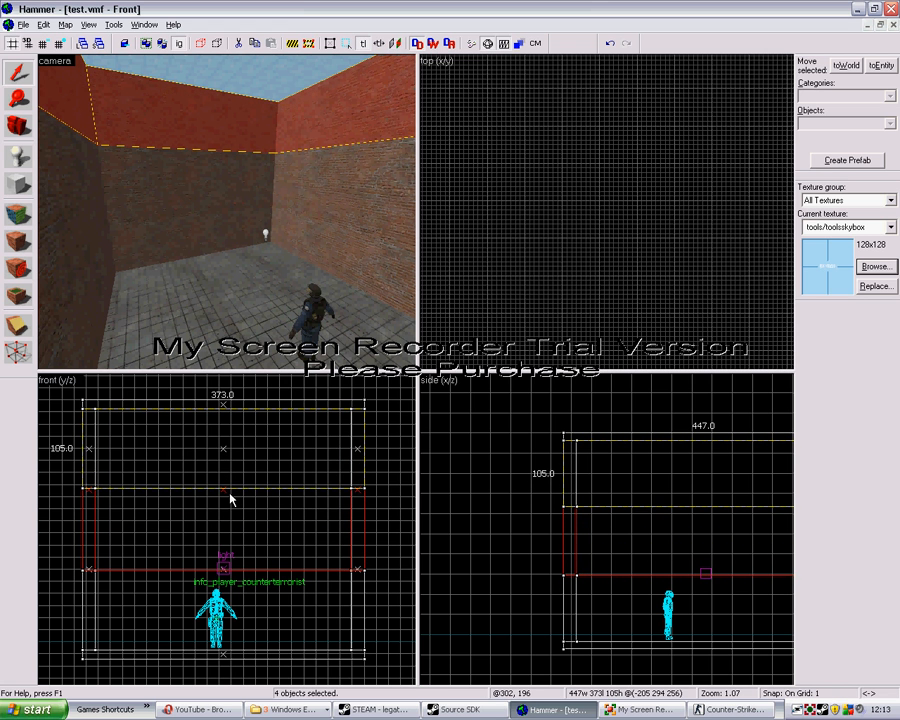
left_click(396, 510)
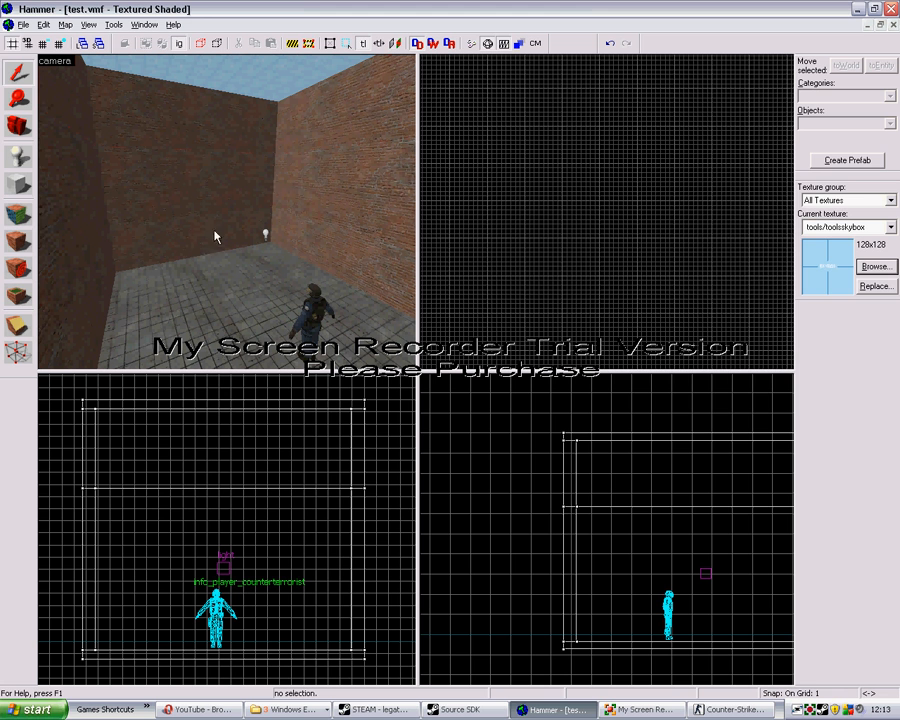
Step: Apply the tools/toolsskybox texture to the inner faces of all four upper walls with the face editing tool
left_click(20, 214)
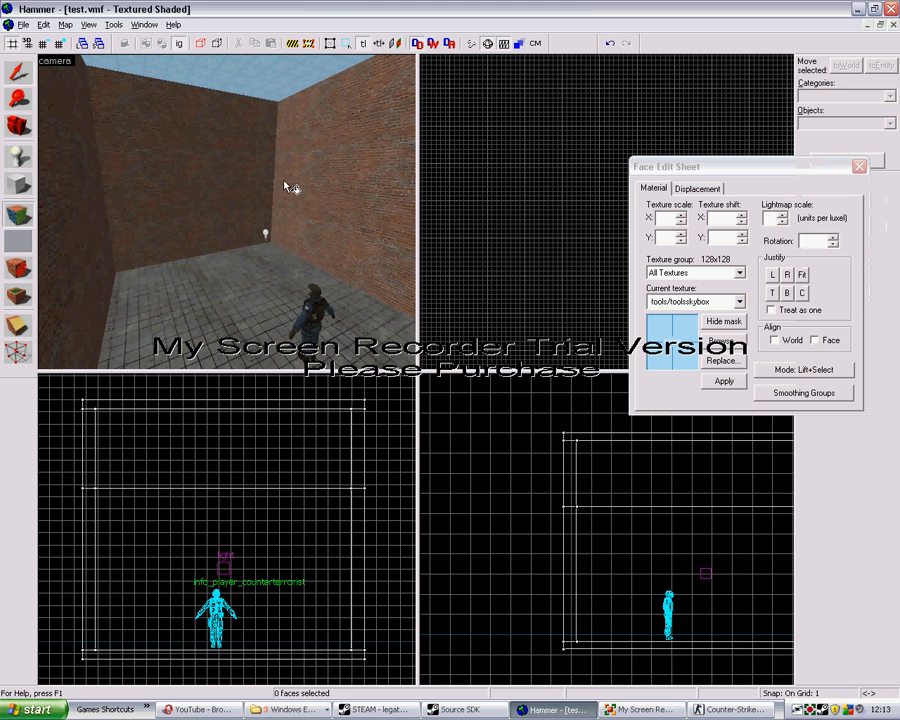
right_click(319, 110)
right_click(251, 123)
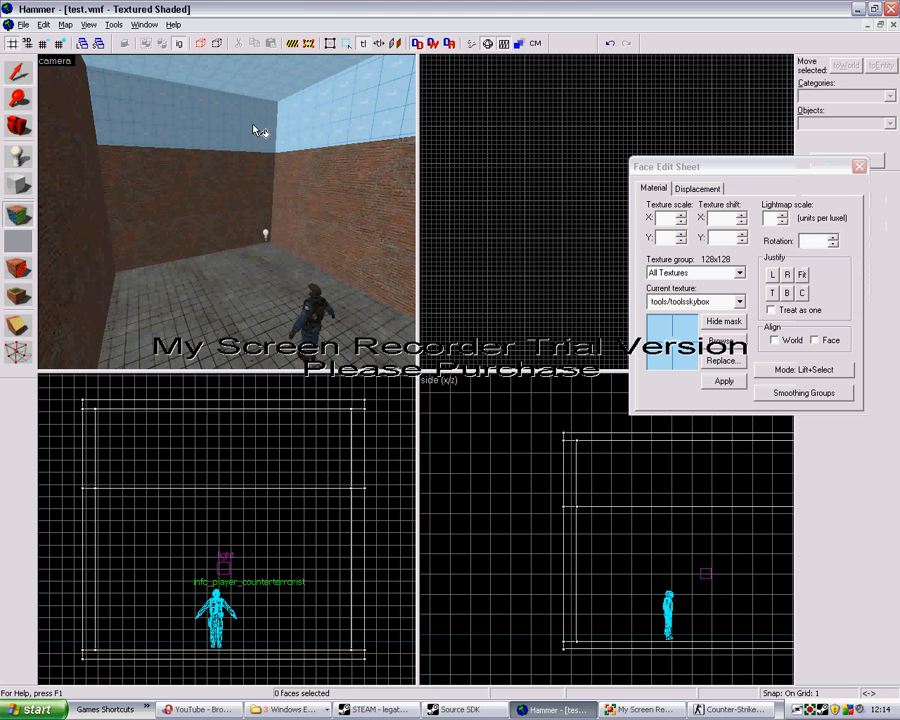
right_click(87, 116)
key("Right")
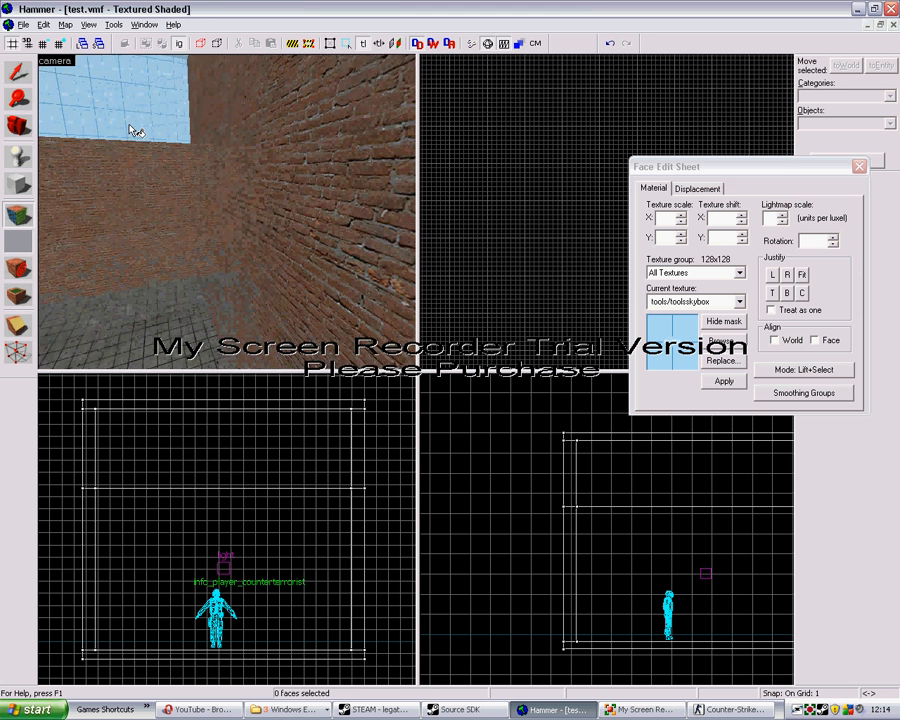
right_click(198, 111)
Step: Fly through the room in the camera view to inspect the brick walls with the sky walls above them
left_click(18, 126)
key("w")
left_click_drag(70, 174, 229, 212)
key("w")
key("w")
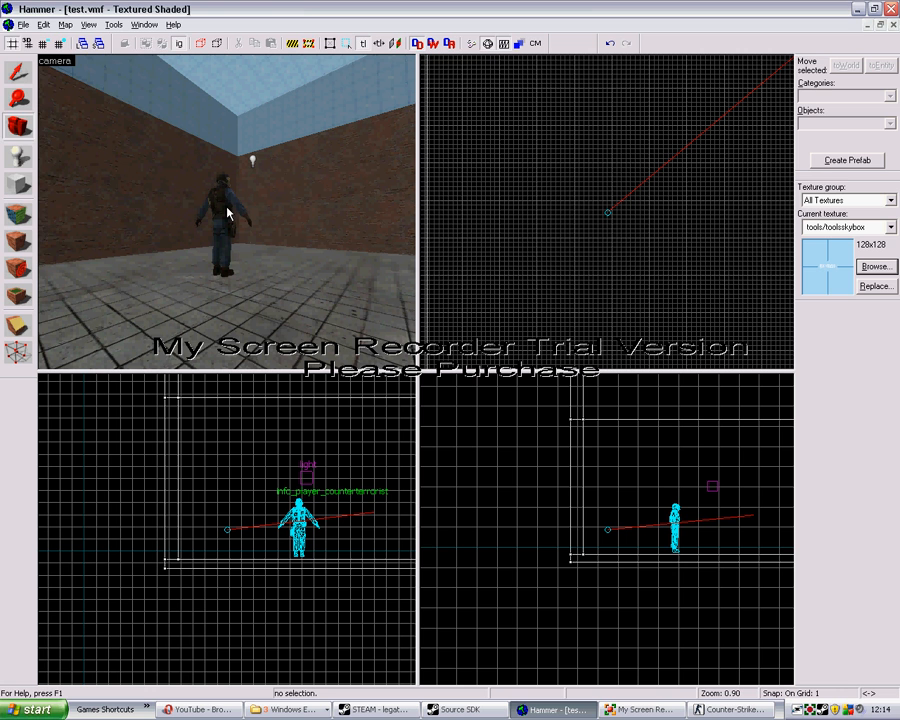
left_click(16, 24)
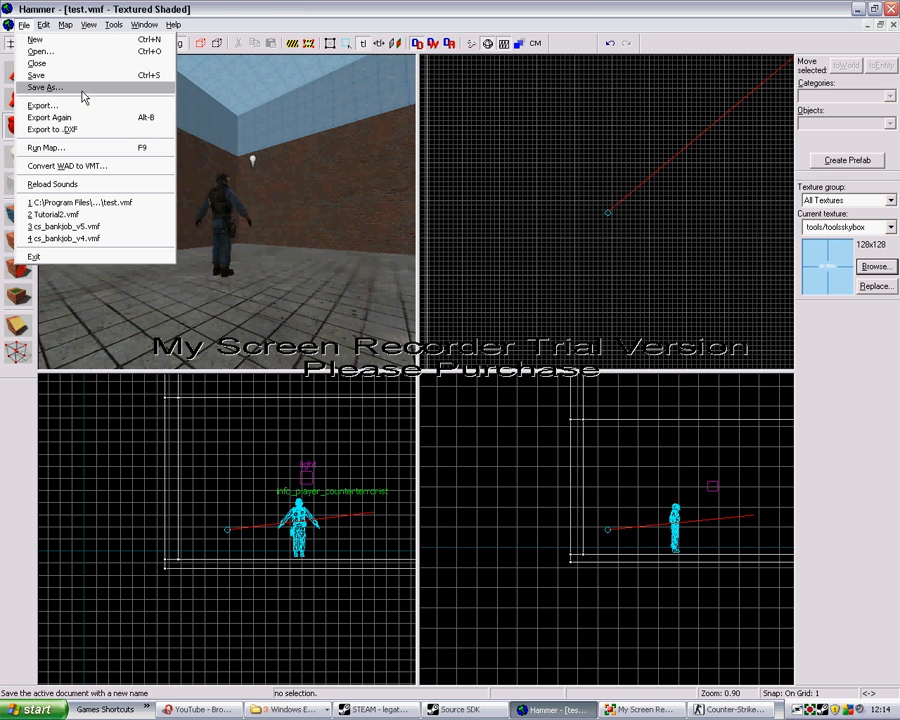
left_click(40, 88)
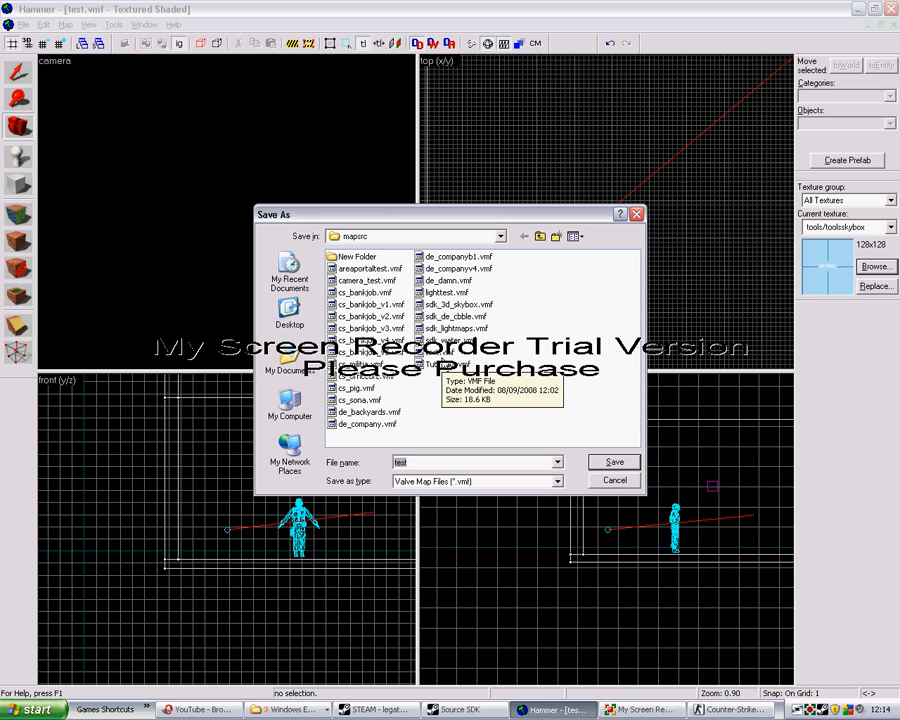
left_click(615, 480)
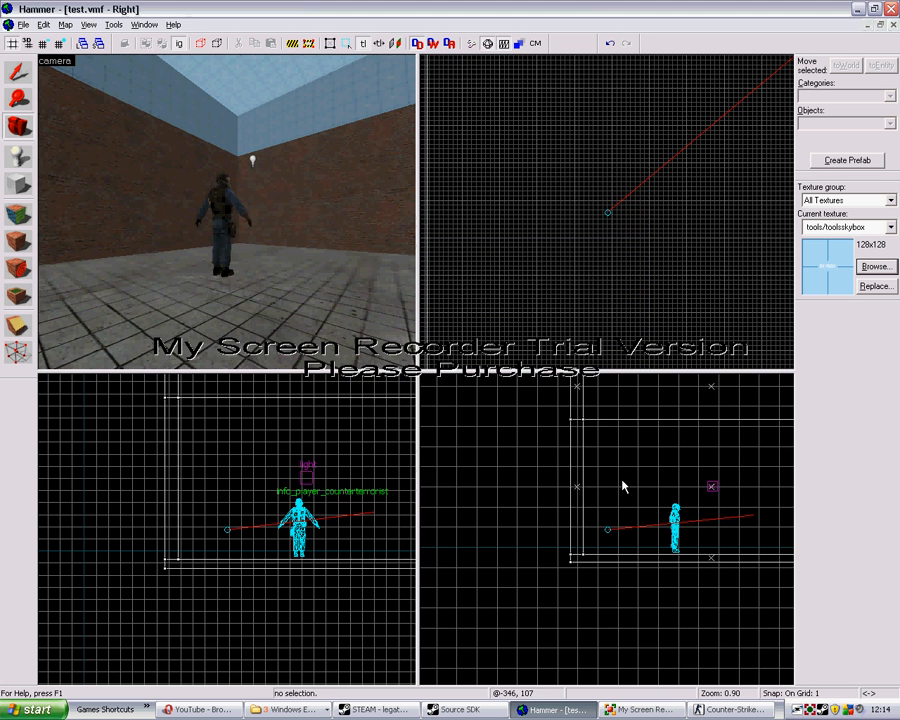
Step: Review the Run Map compile settings for BSP, VIS and RAD and the option not to run the game after compiling
left_click(468, 45)
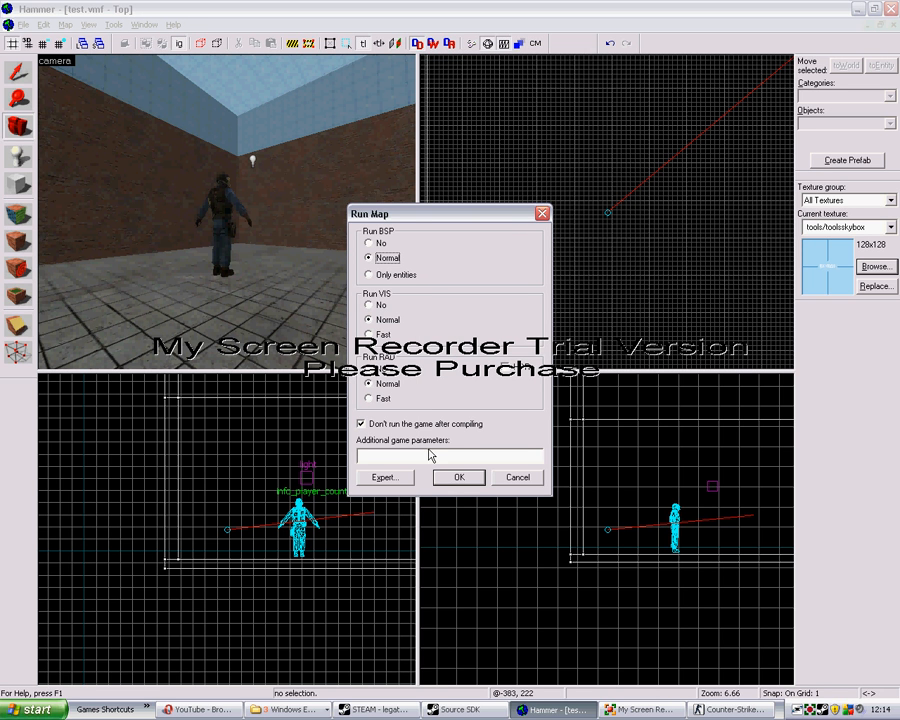
left_click(364, 427)
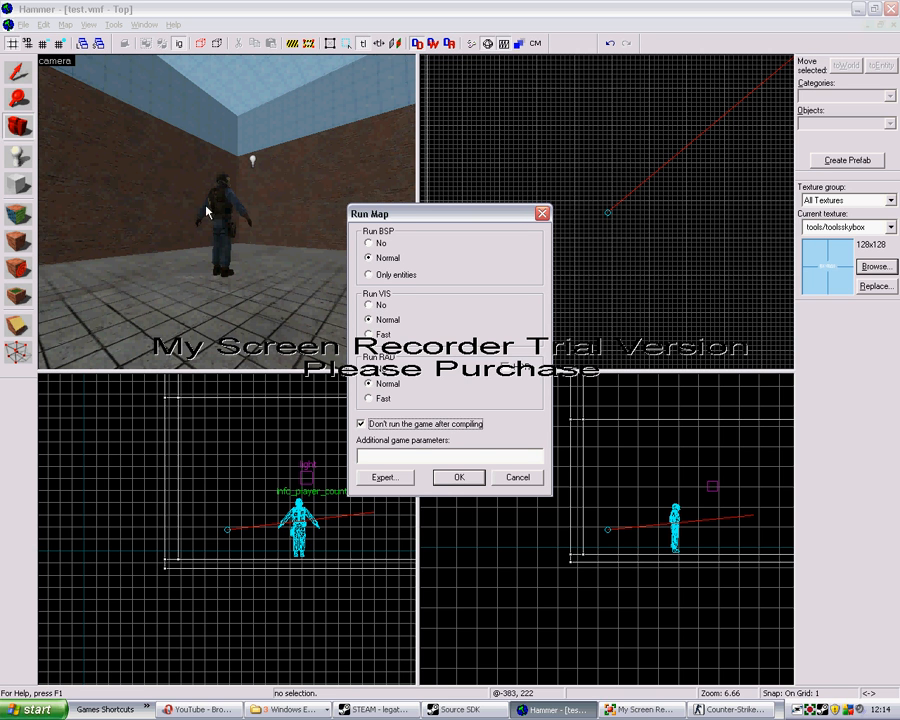
left_click(541, 215)
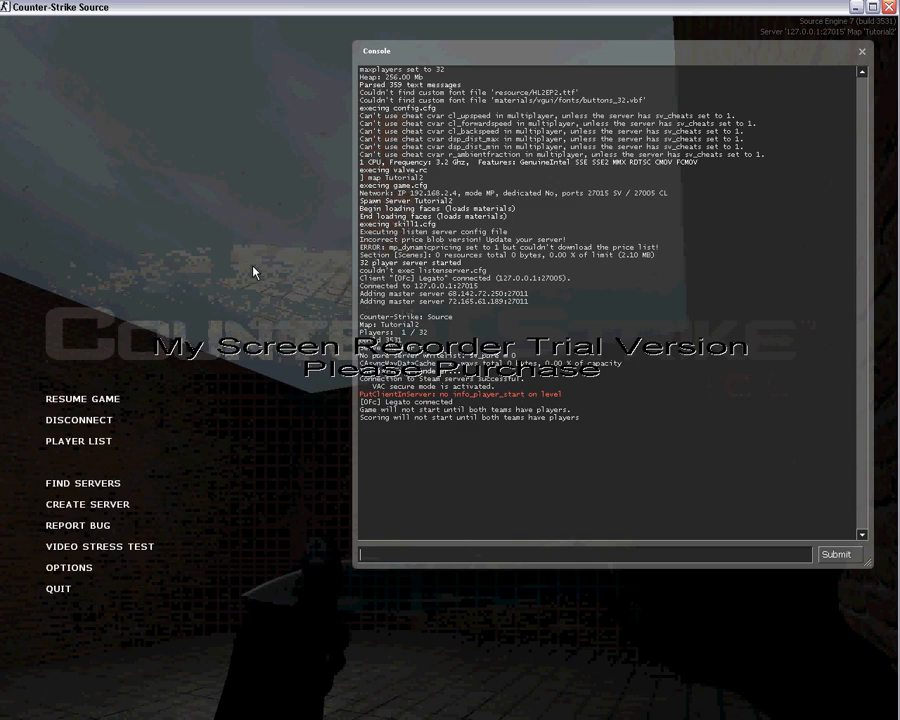
Step: Resume the Tutorial2 map in Counter-Strike Source, walk around to inspect the brick walls and sky in game, and return to Hammer
key("Escape")
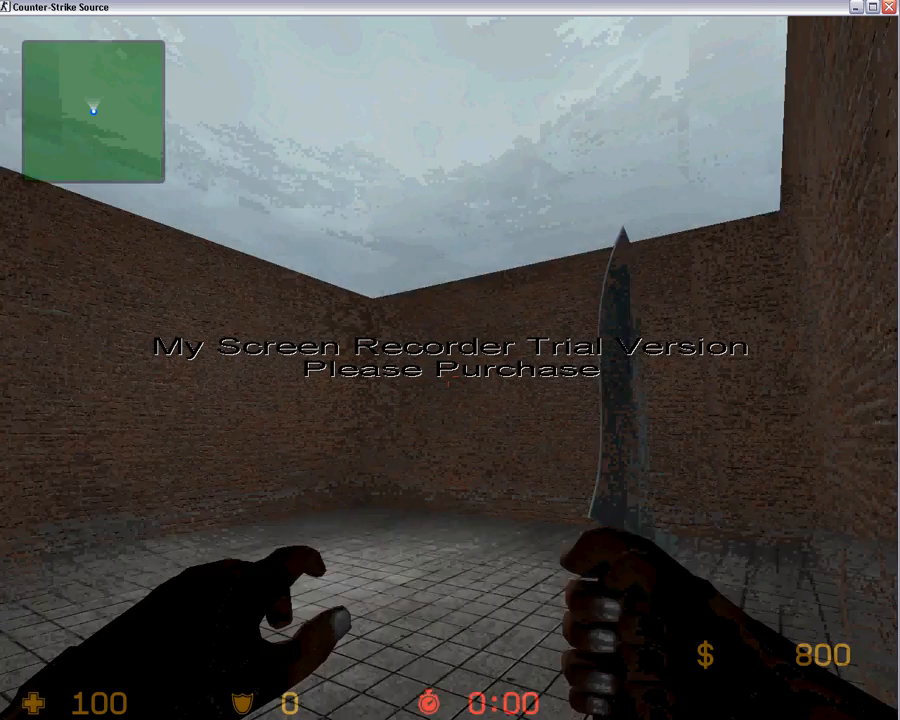
key("w")
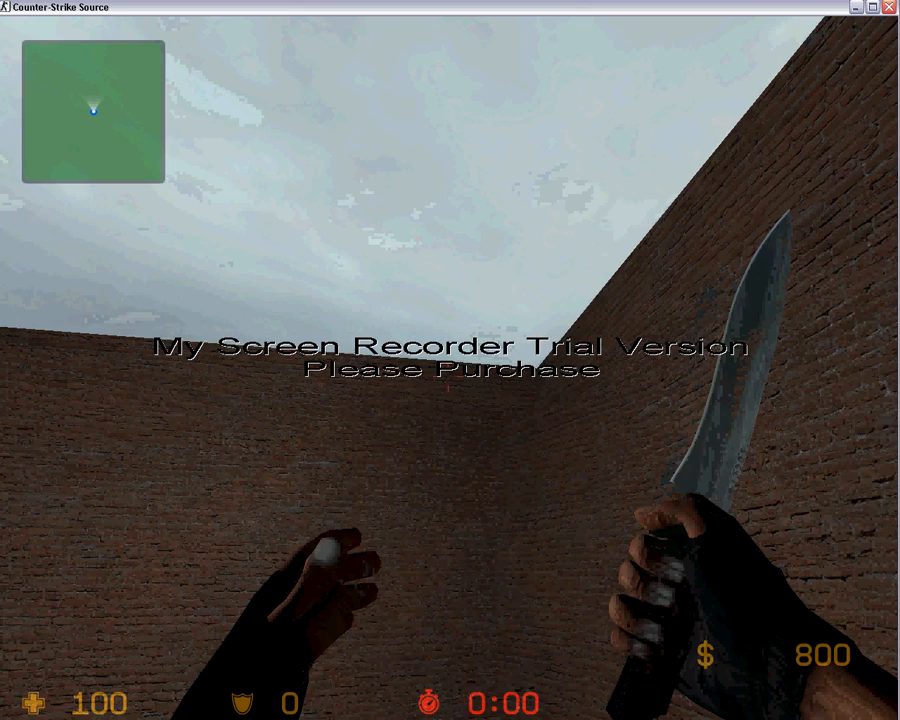
left_click(449, 386)
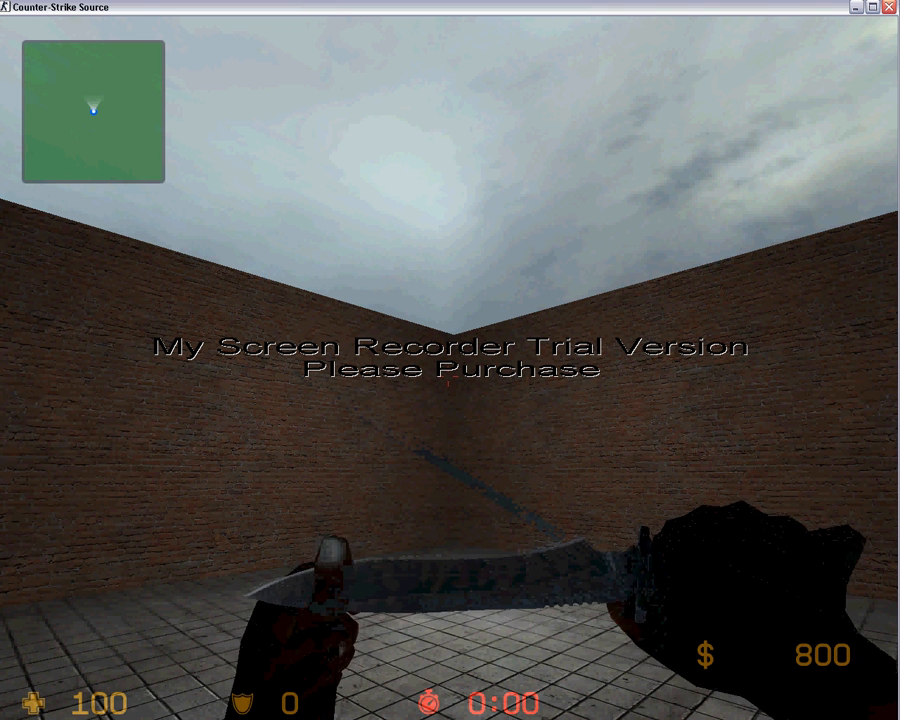
key("grave")
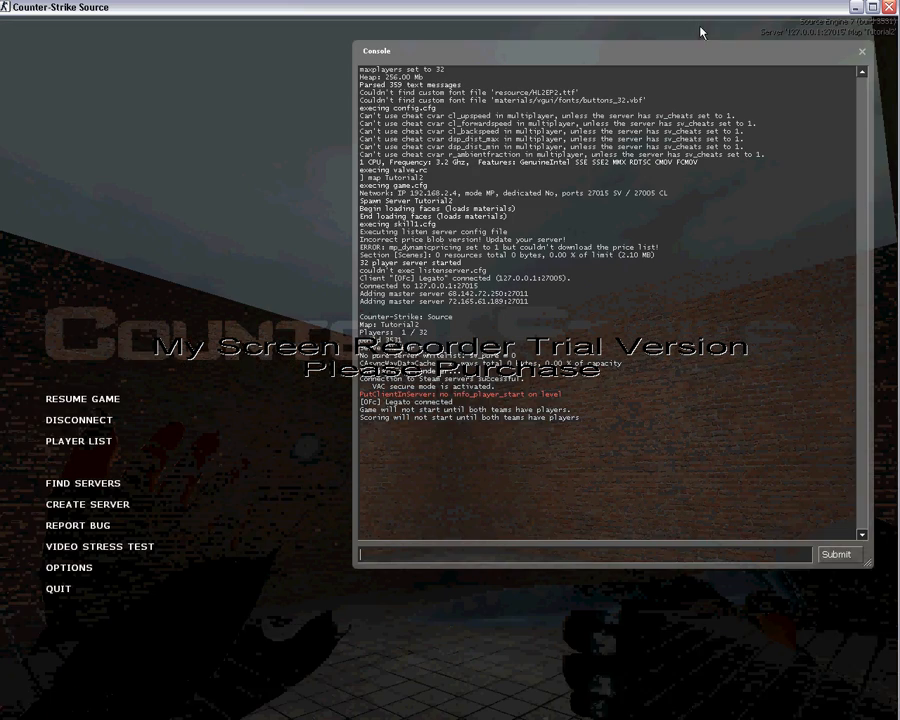
left_click_drag(702, 6, 699, 702)
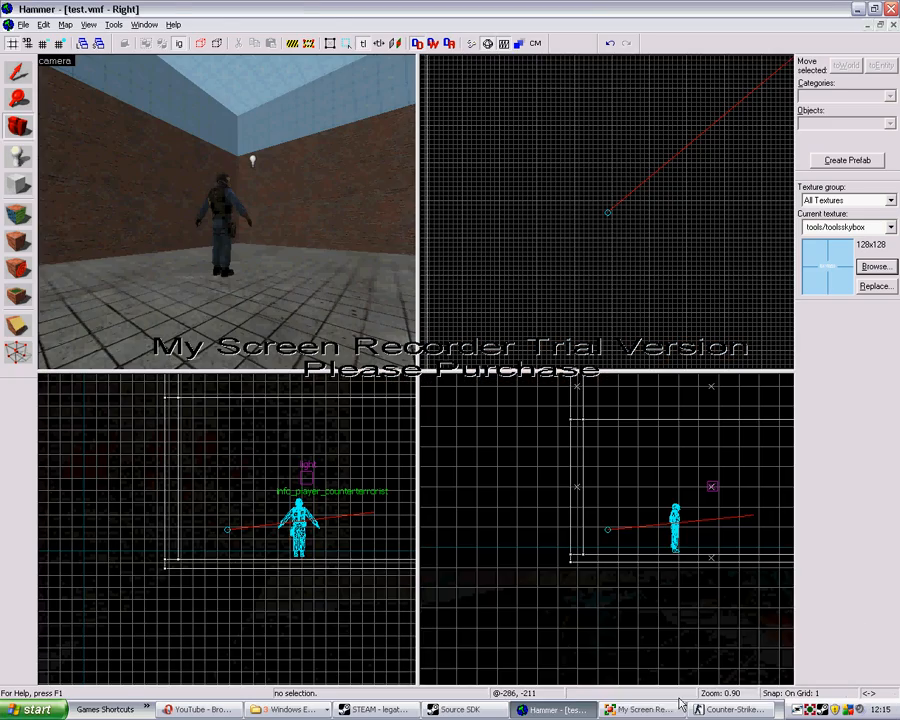
left_click(645, 709)
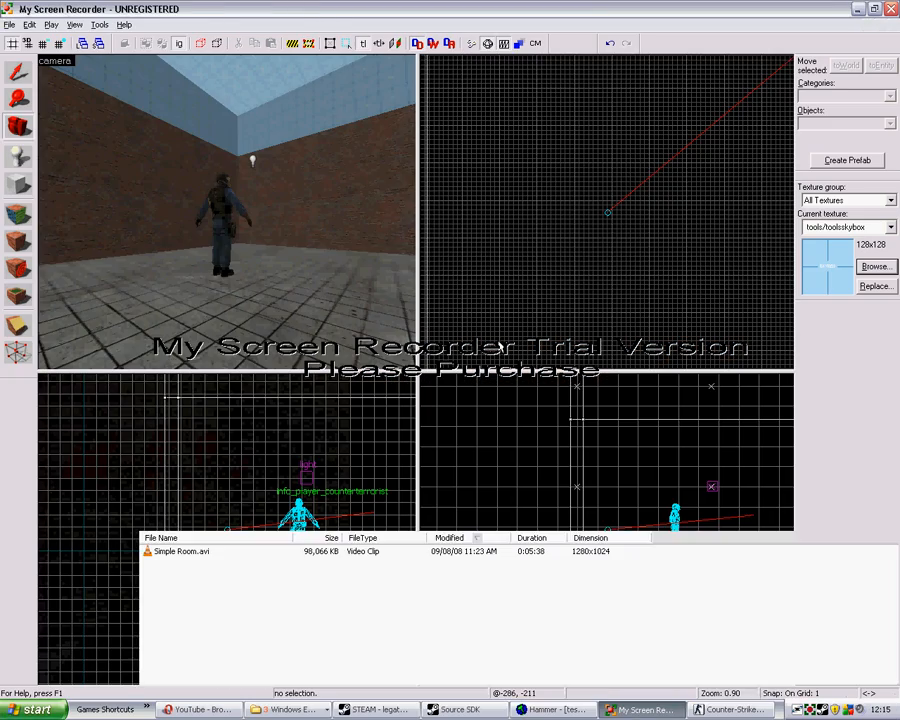